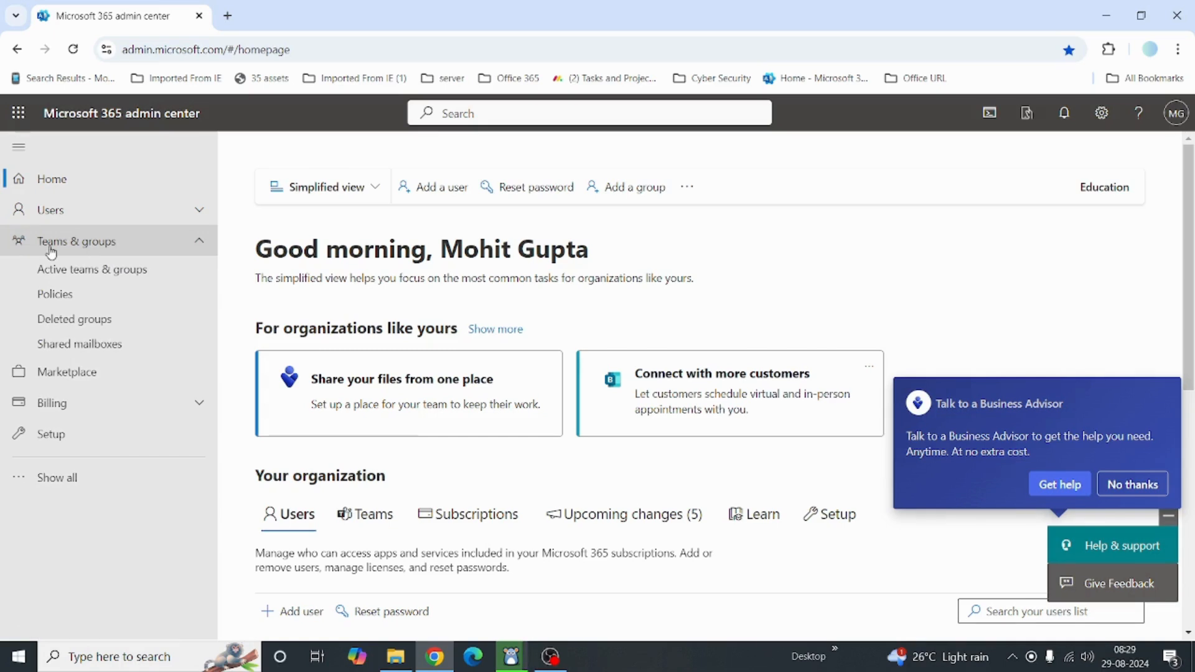
- Start a new distribution list from the active teams and groups and name it DL-Human Resource
left_click(93, 269)
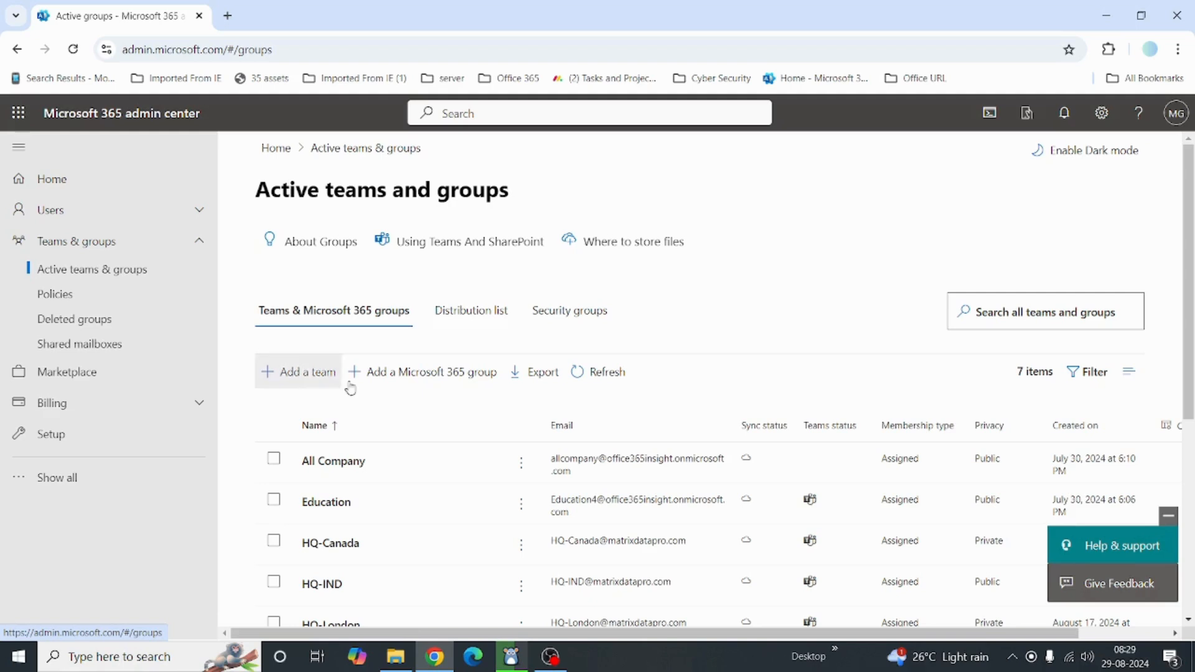
left_click(481, 328)
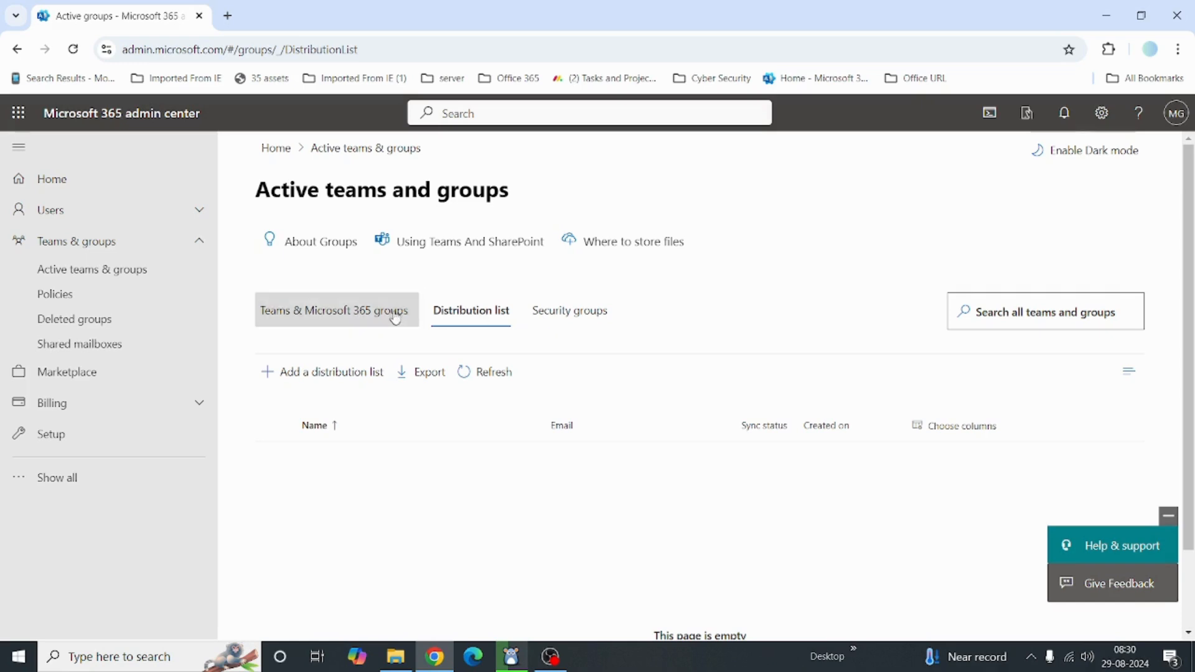
left_click(344, 377)
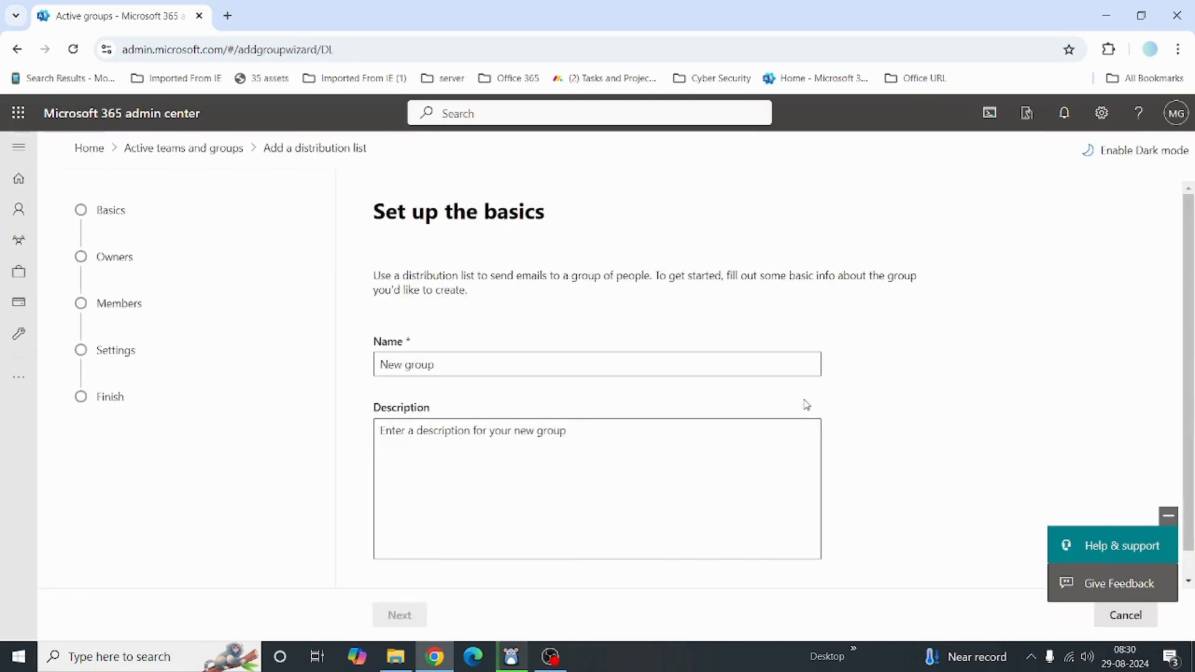
left_click(475, 353)
type("DL")
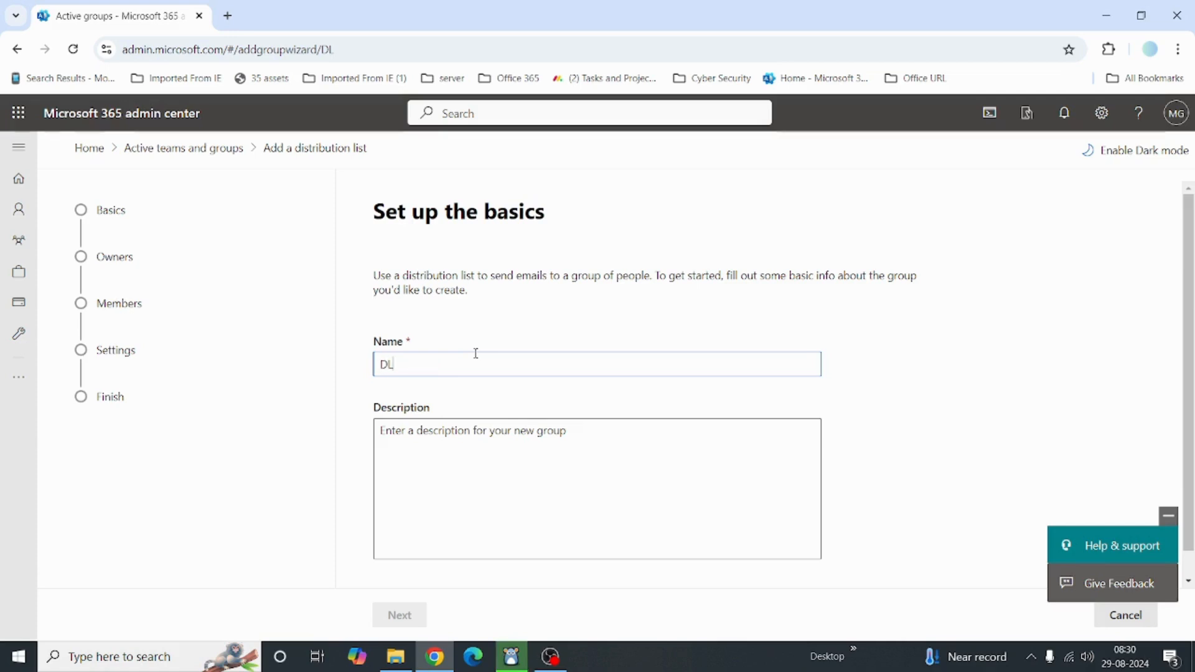
type("-")
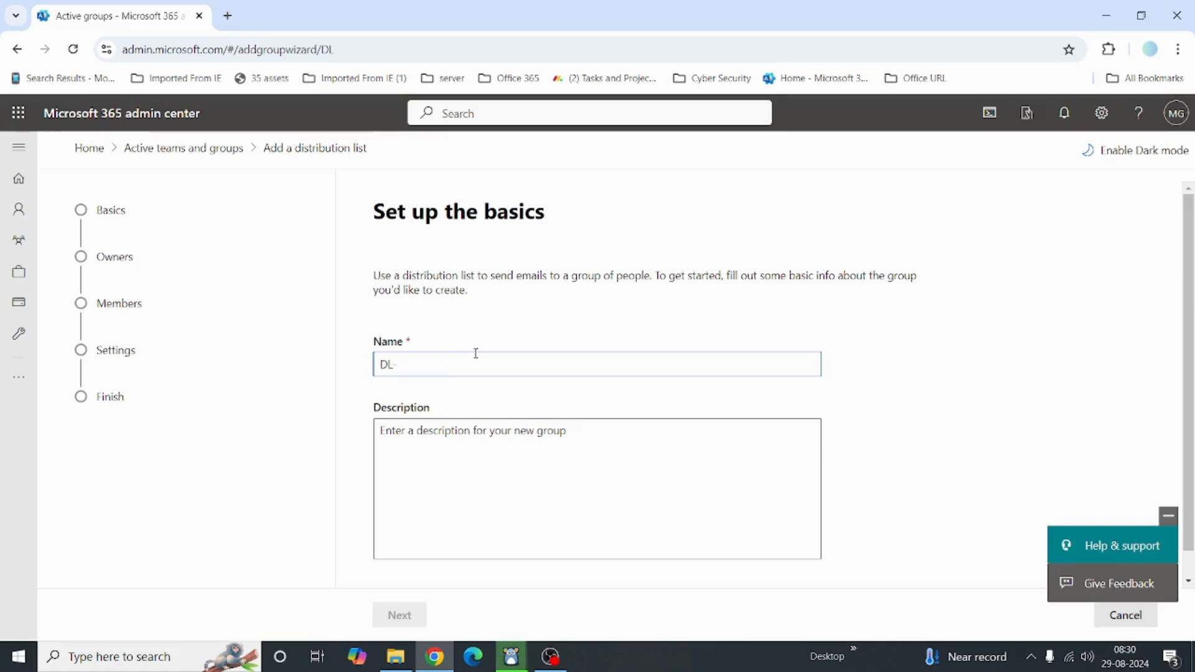
type("Human Resource")
- Describe the distribution list as "This group will be for Human Resources" and continue to the owner assignment
left_click(572, 489)
type("TH")
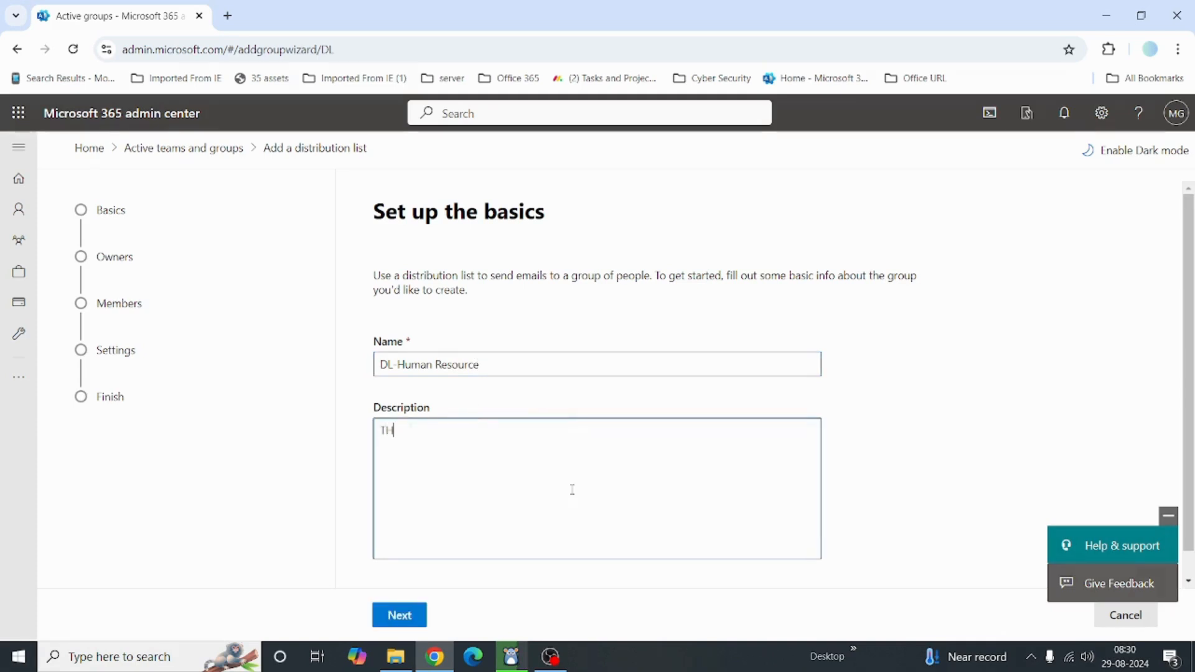
key("BackSpace")
type("his is")
key("BackSpace")
key("BackSpace")
type("group will be for ")
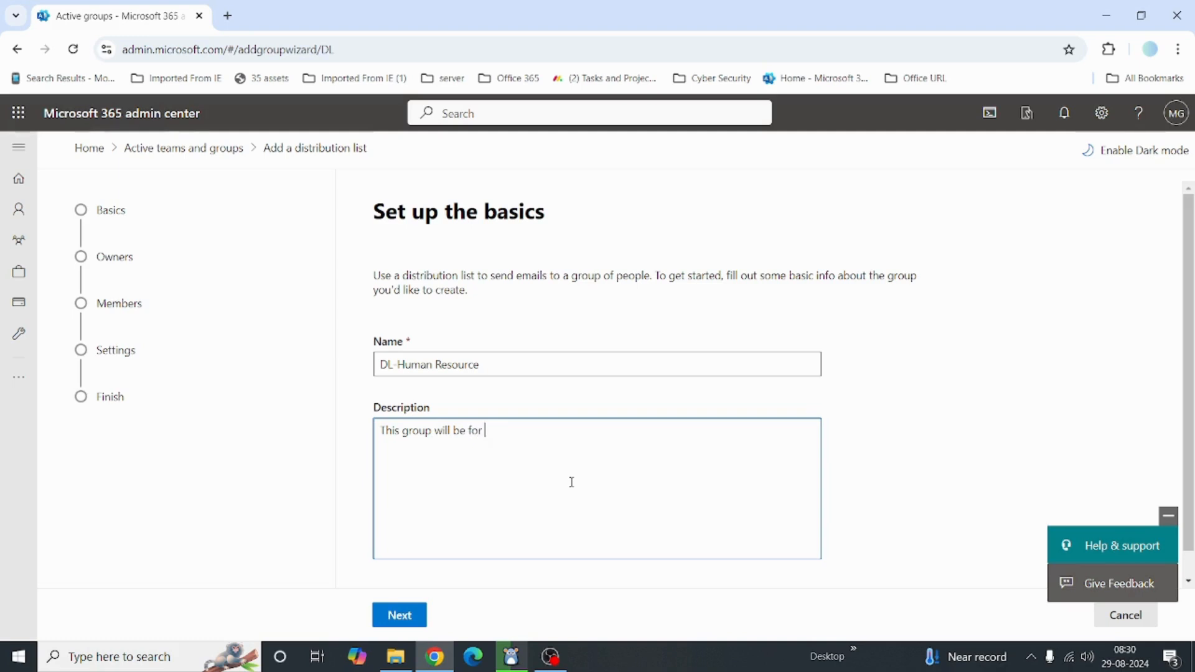
type("Human Resources")
left_click(399, 615)
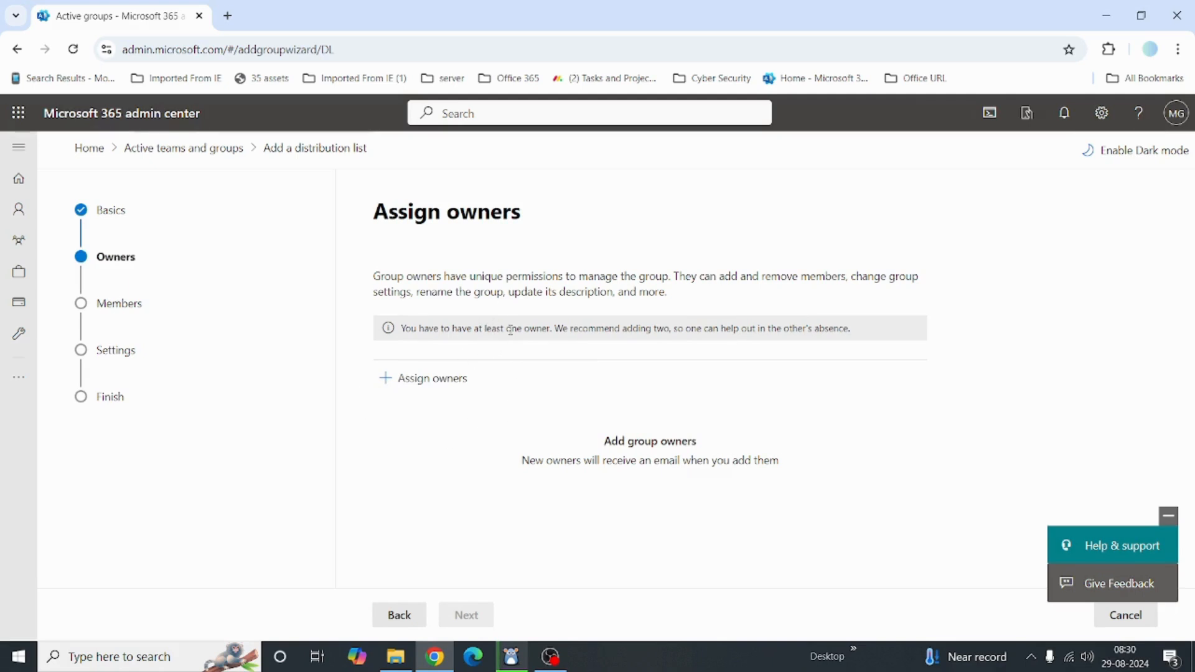
- Assign the matrixdatapro.com admin account as the distribution list's owner and continue to the members
left_click(421, 380)
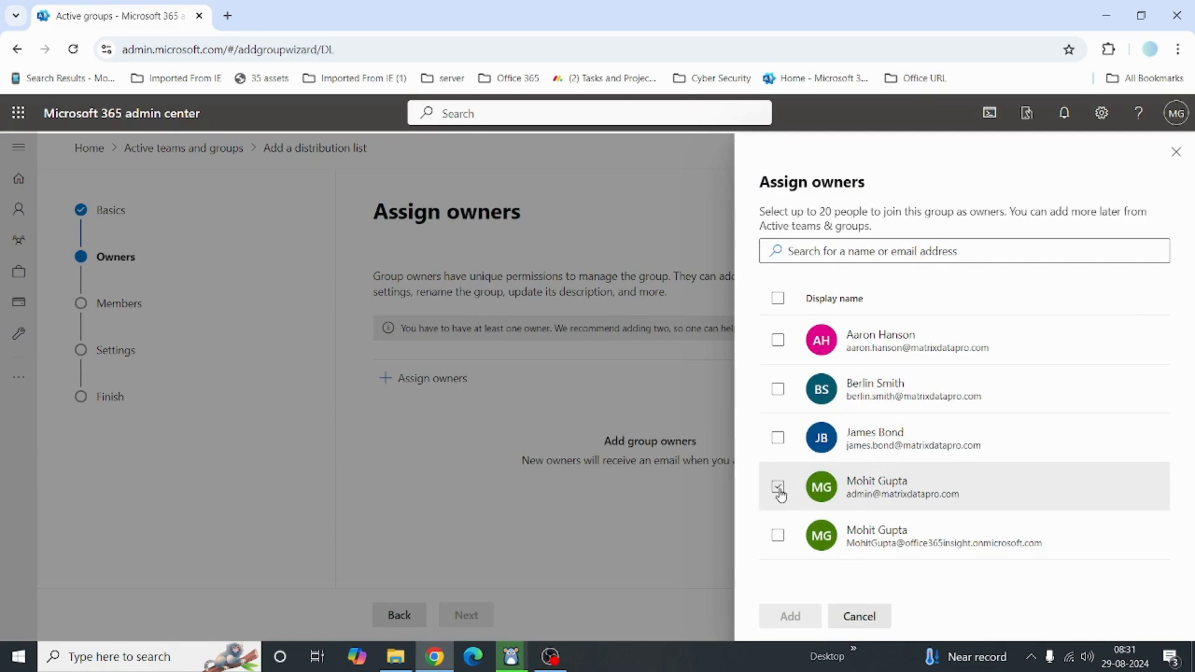
left_click(777, 487)
left_click(792, 616)
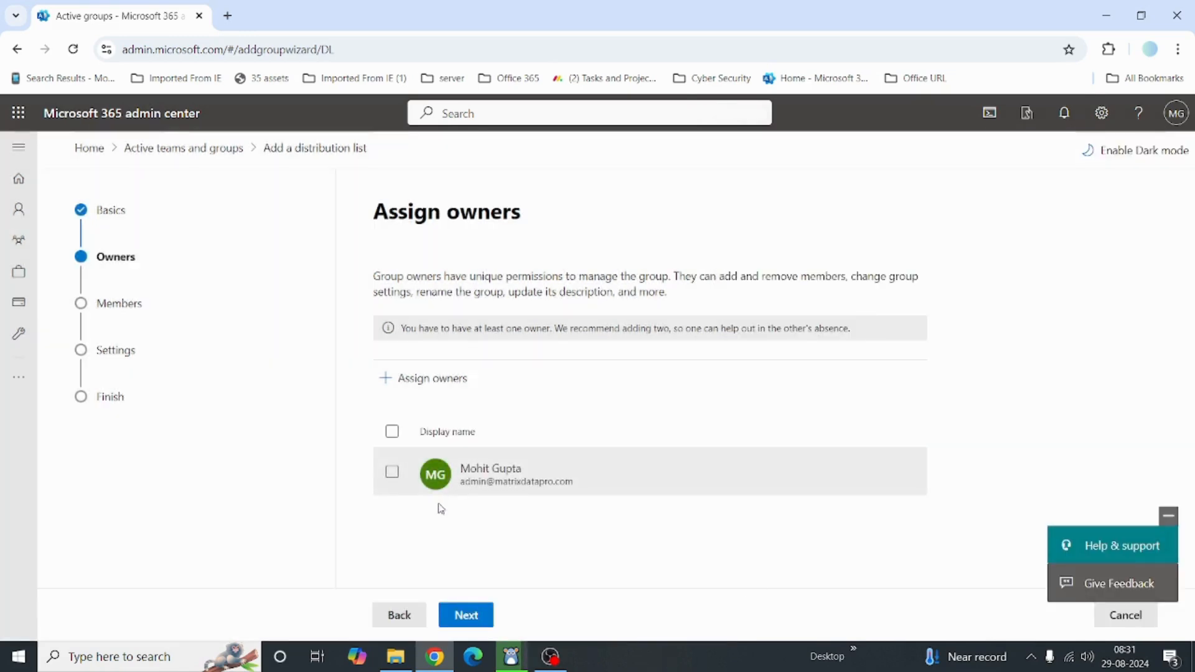
left_click(481, 613)
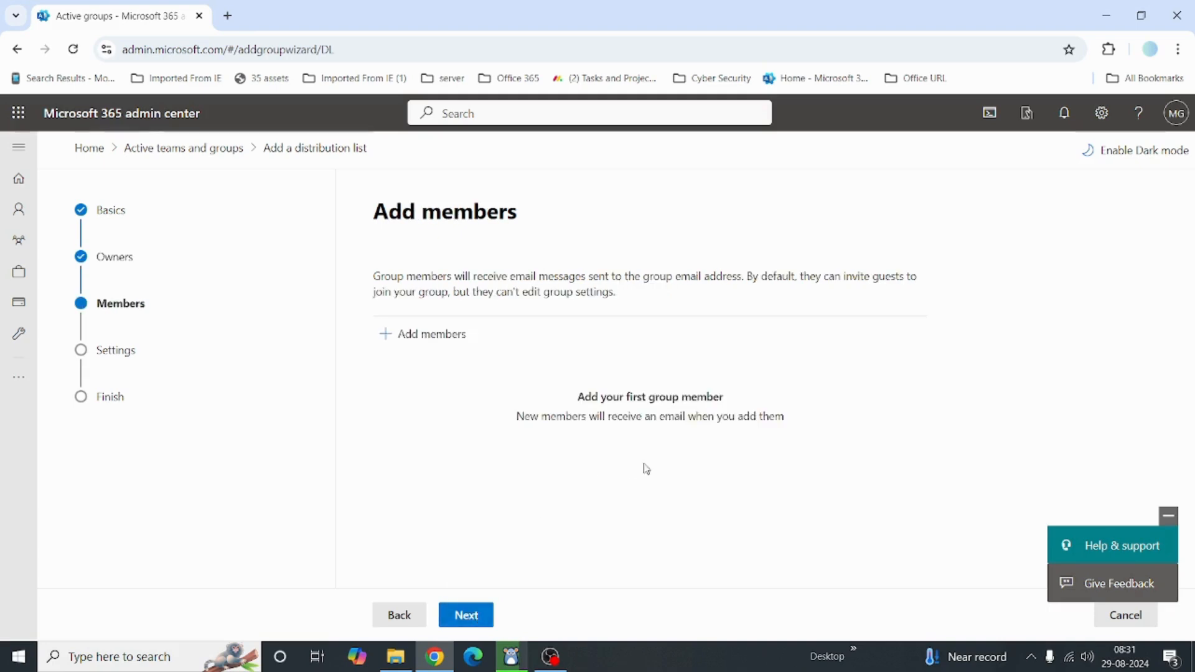
- Add the three non-admin users with matrixdatapro.com addresses as members of the distribution list and continue to the settings
left_click(456, 350)
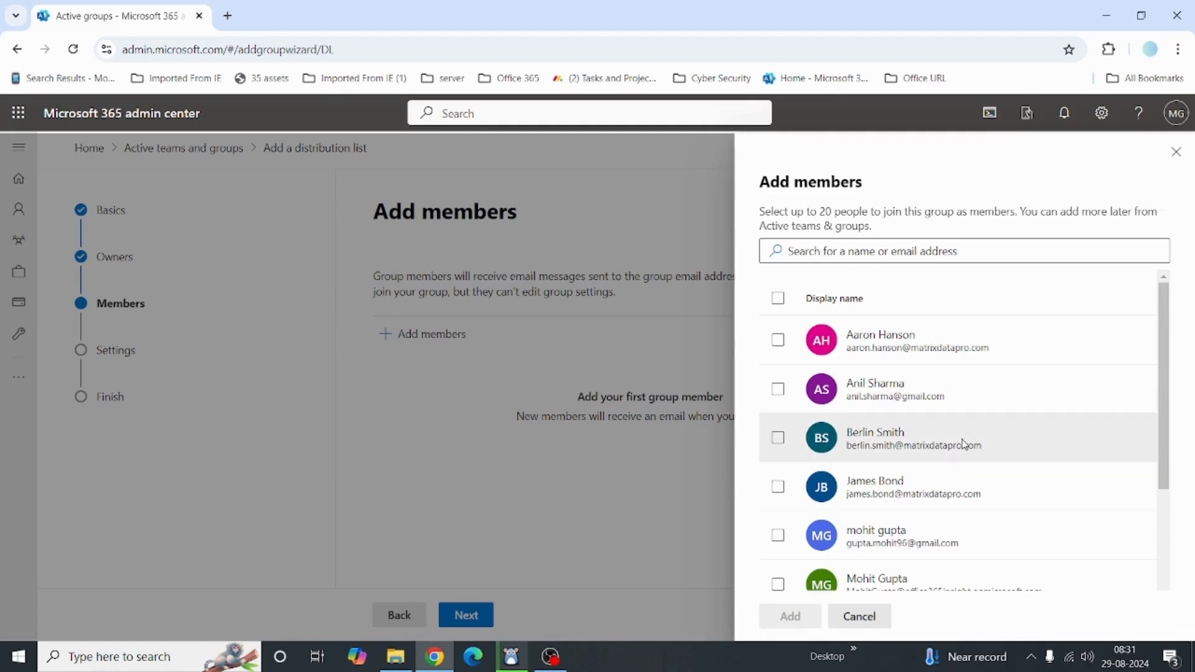
left_click(777, 340)
left_click(777, 438)
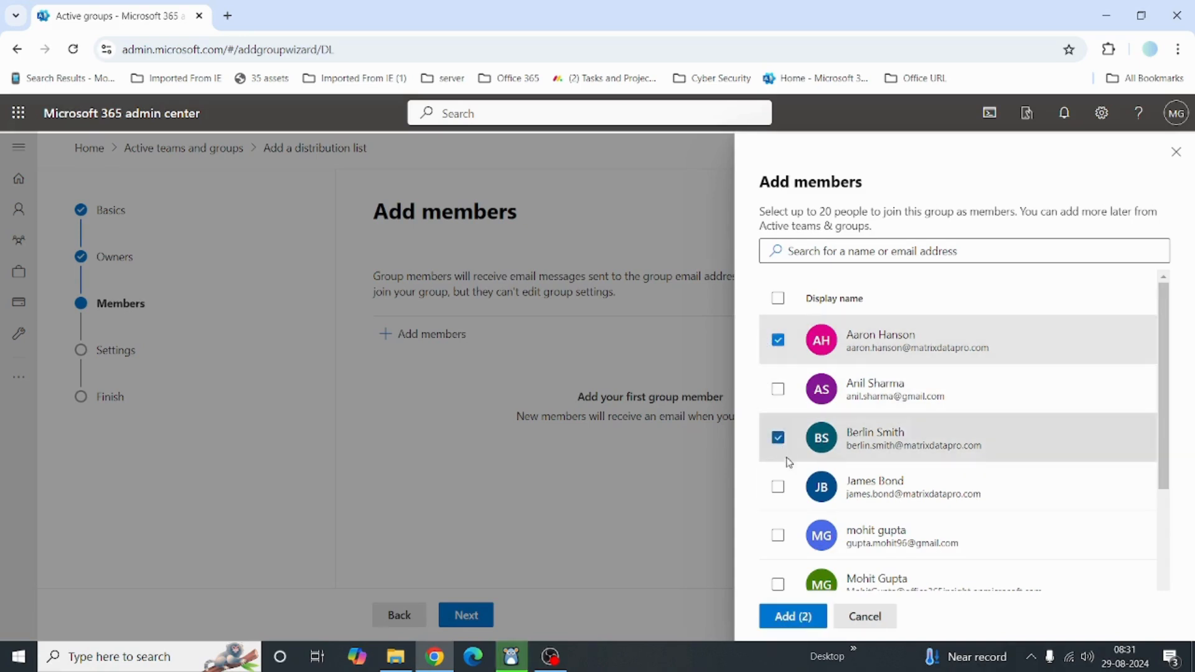
scroll(785, 466, "down", 3)
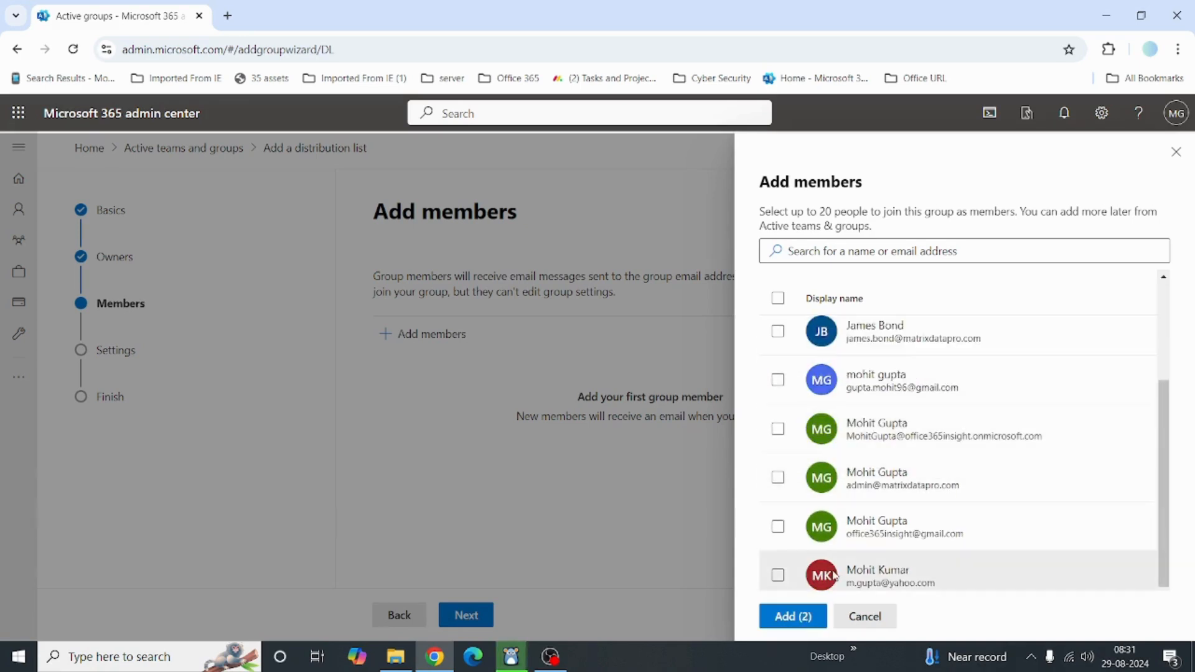
scroll(823, 464, "up", 3)
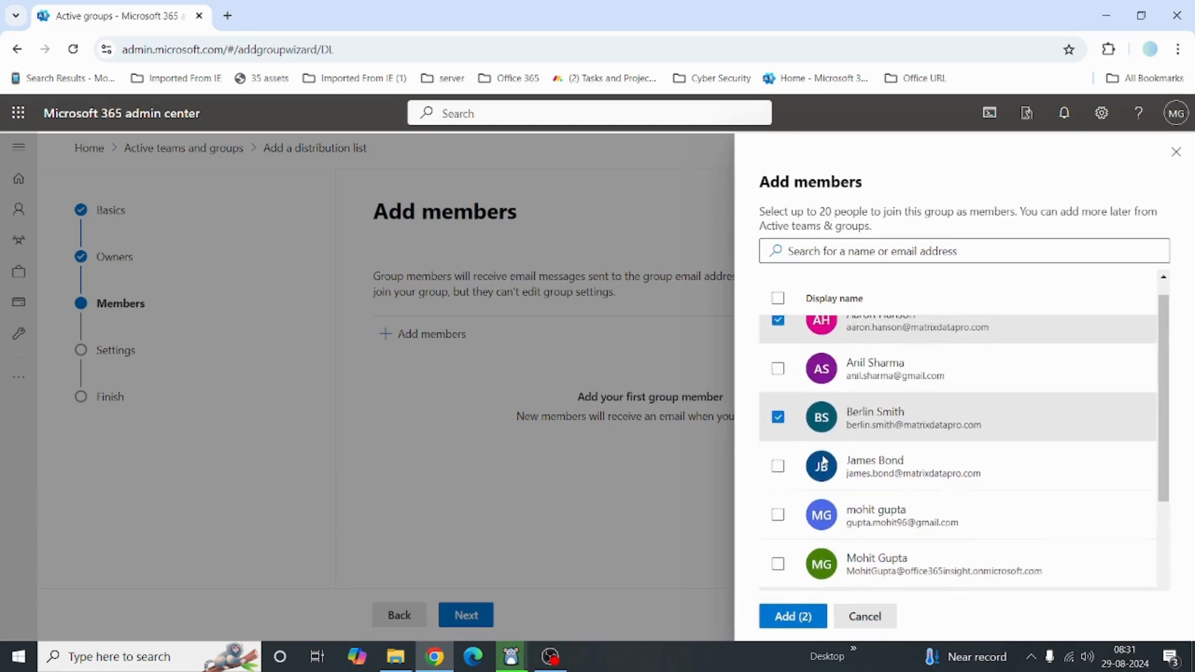
left_click(778, 465)
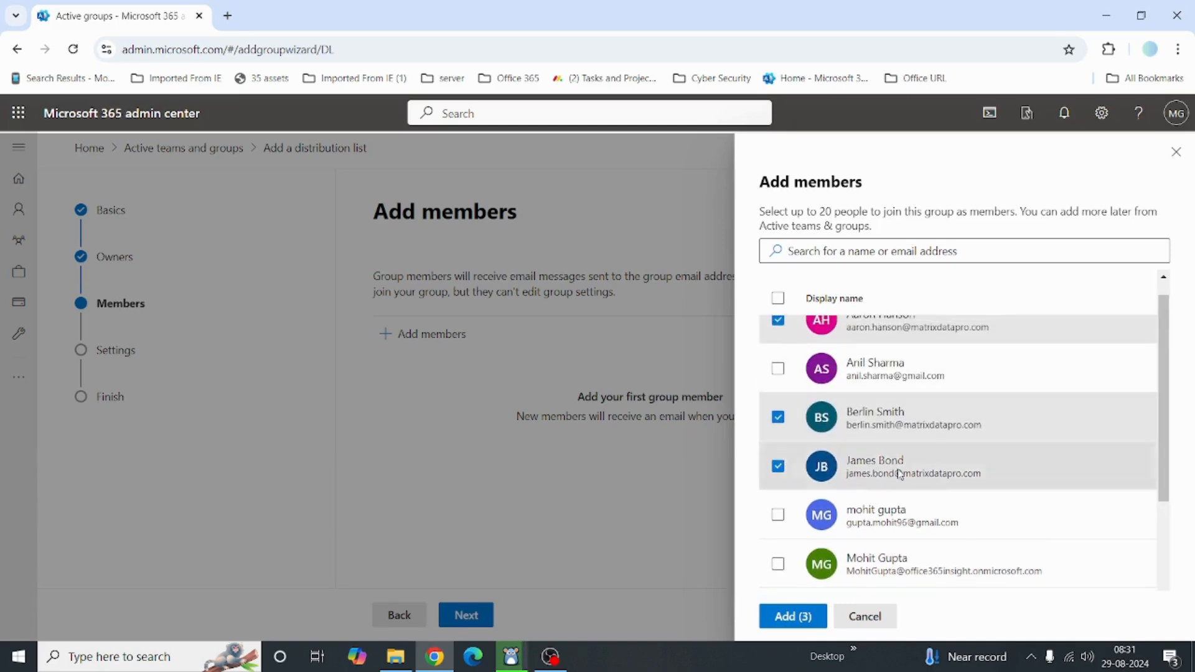
left_click(789, 615)
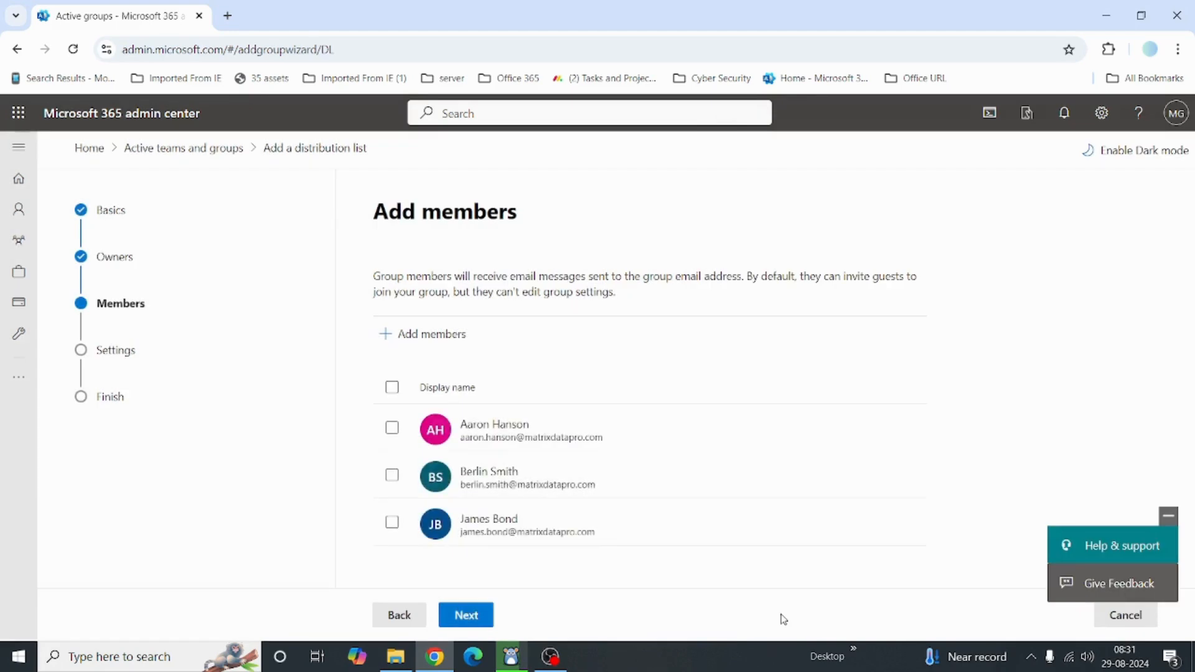
left_click(468, 615)
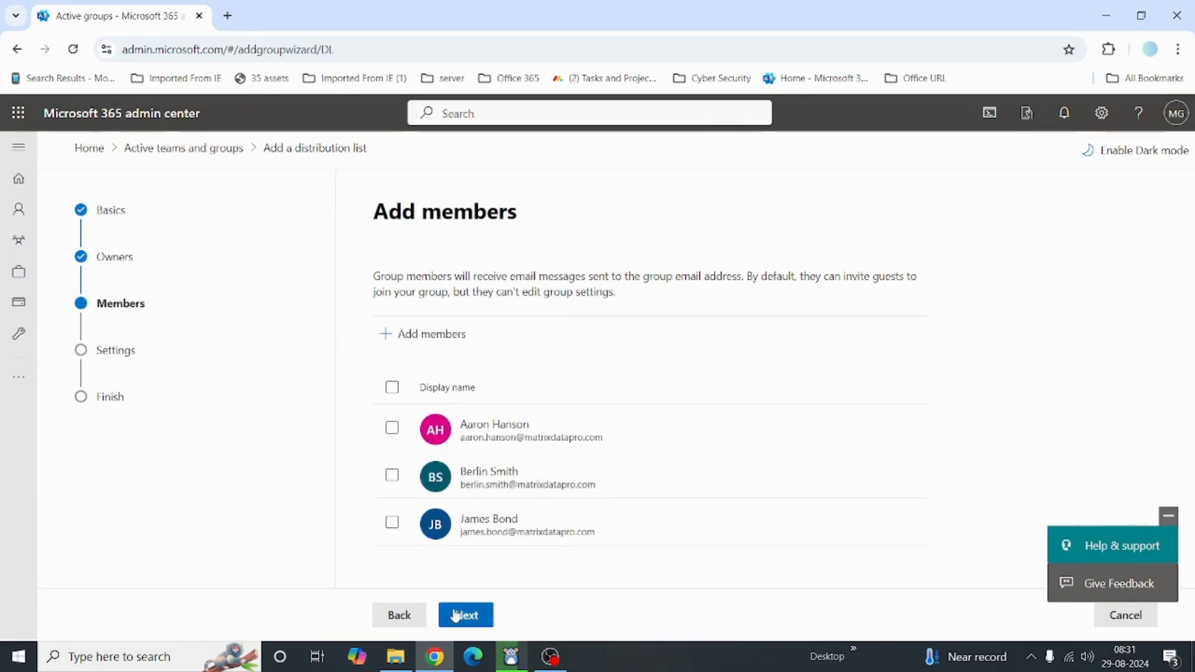
- Set the group email alias to HR on matrixdatapro.com and allow people outside the organization to email the group
left_click(447, 365)
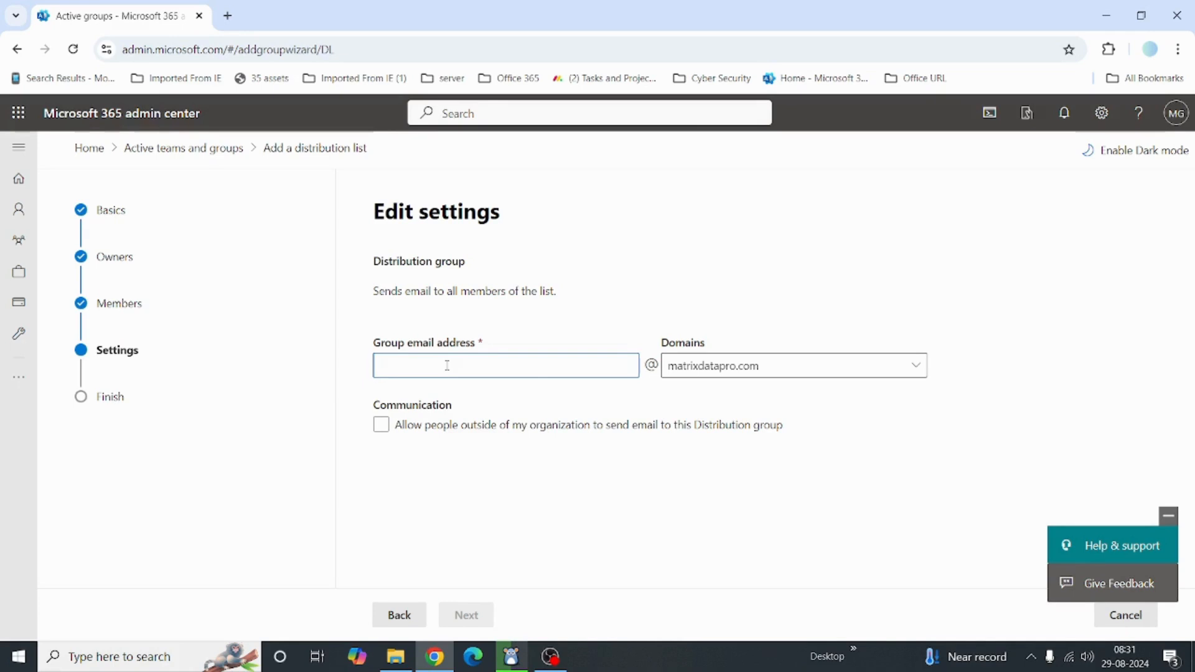
type("HR")
left_click(655, 430)
left_click(655, 429)
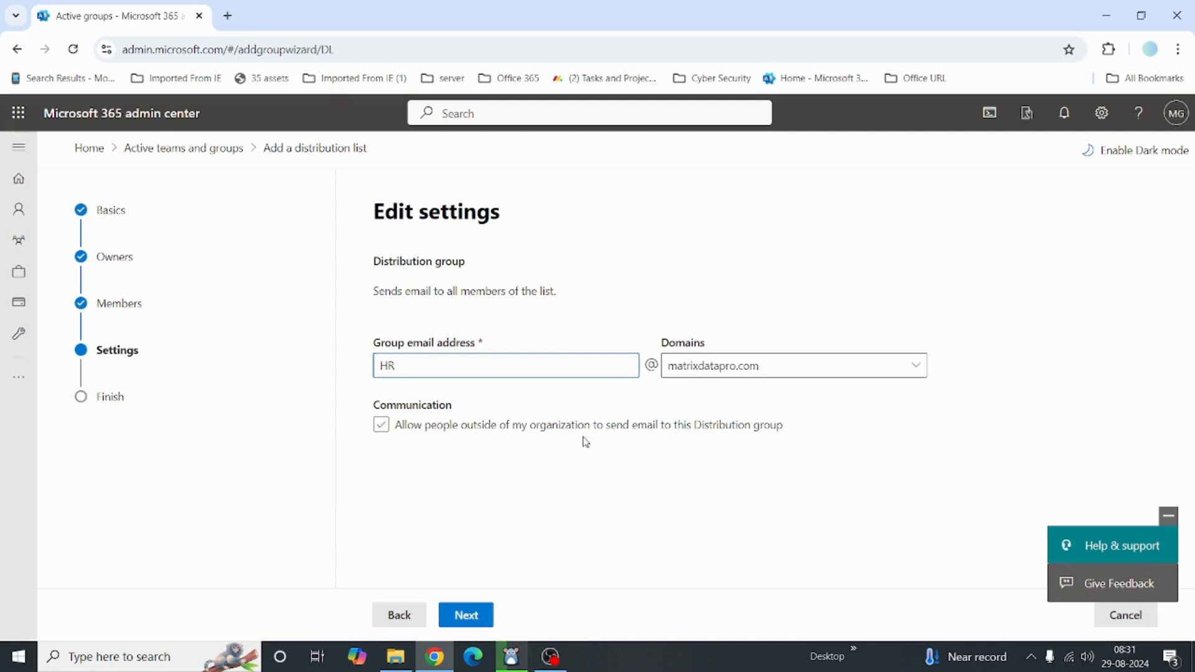
left_click(430, 431)
left_click(434, 434)
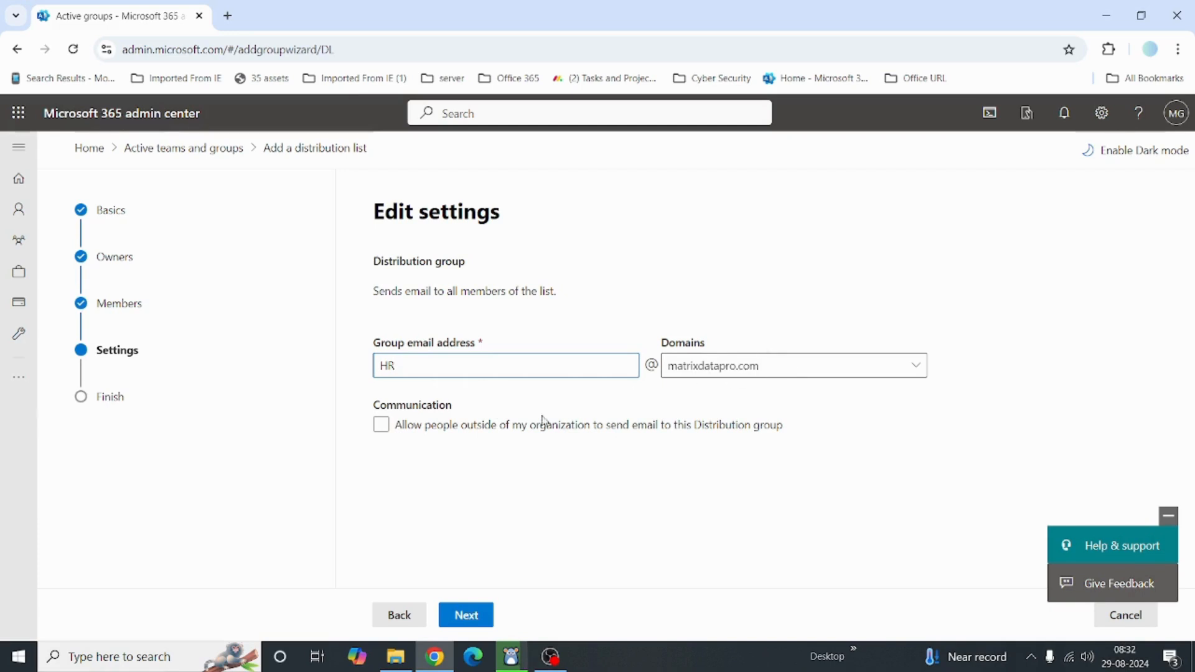
left_click(509, 427)
- Review and create the DL-Human Resource distribution group, closing the wizard
left_click(467, 613)
left_click(491, 616)
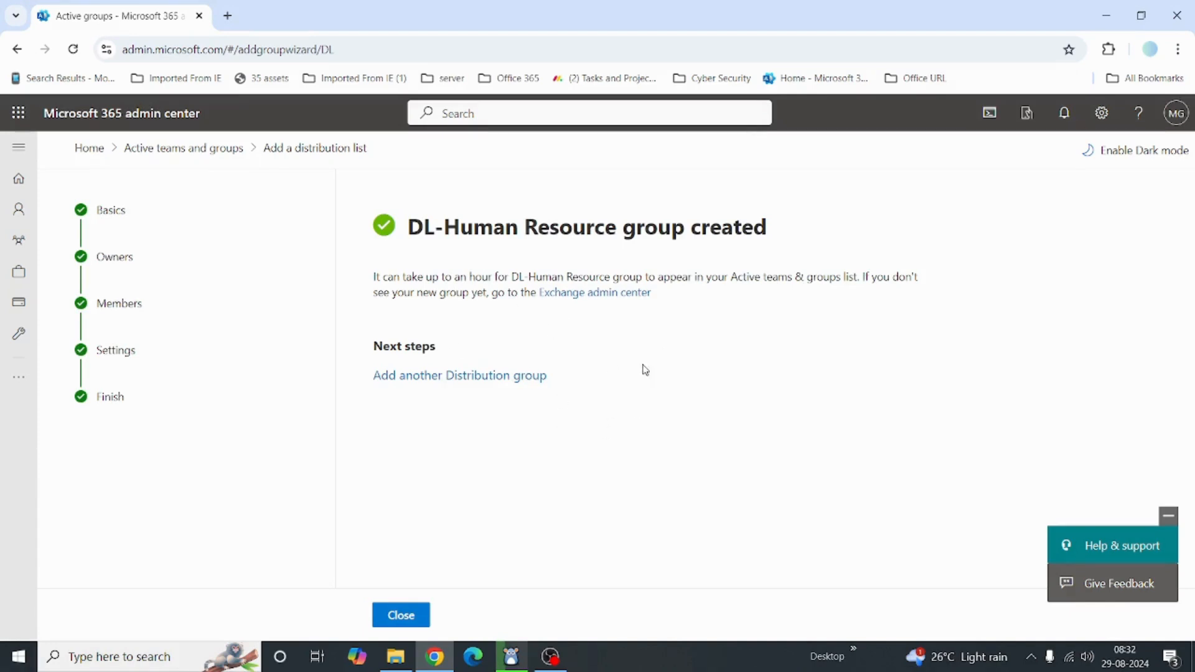
left_click(401, 614)
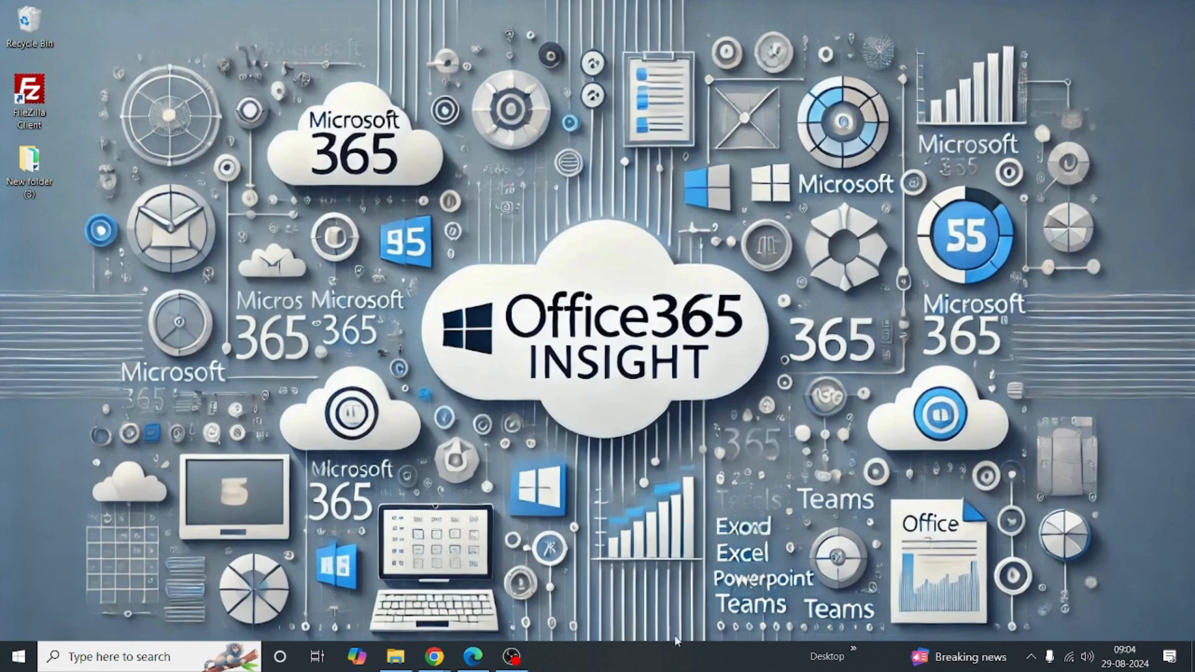
- Check the "Testing Distribution List" email in two members' Outlook inboxes and view the member list of DL-Human Resource
left_click(478, 656)
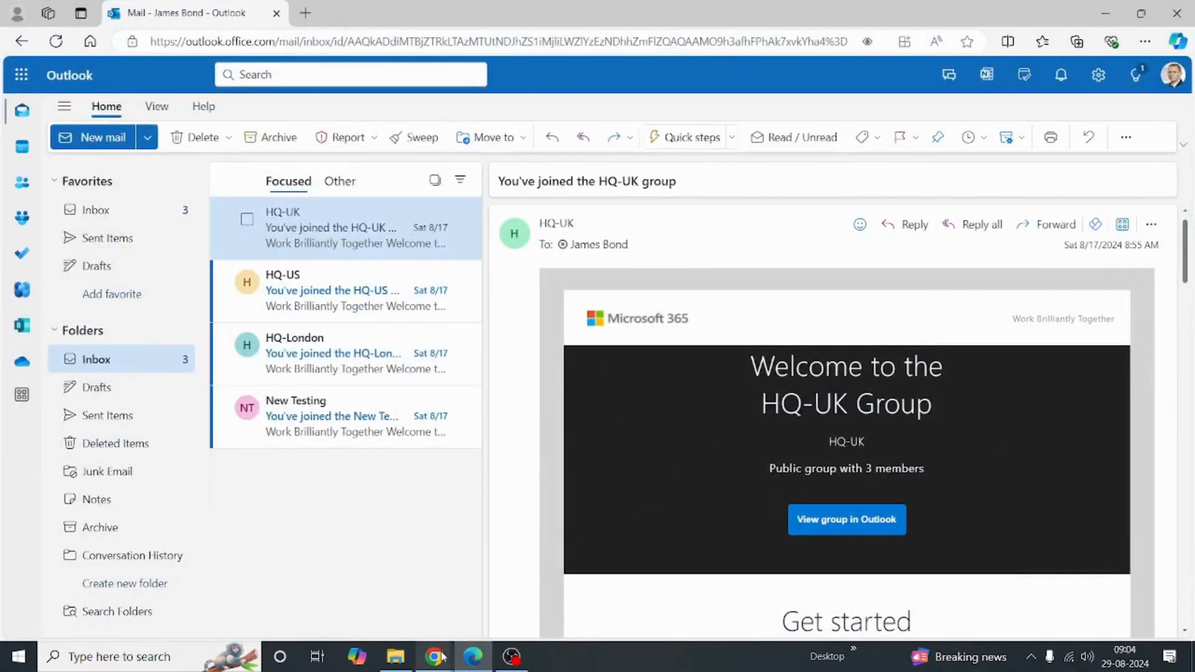
mouse_move(434, 656)
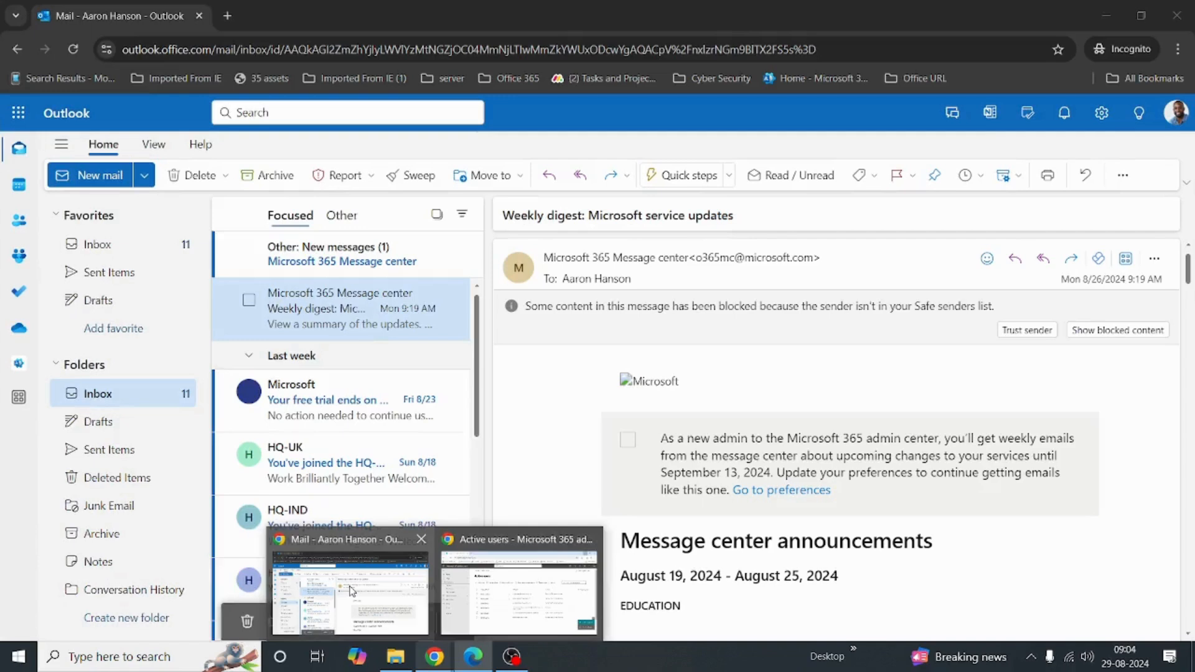
left_click(351, 591)
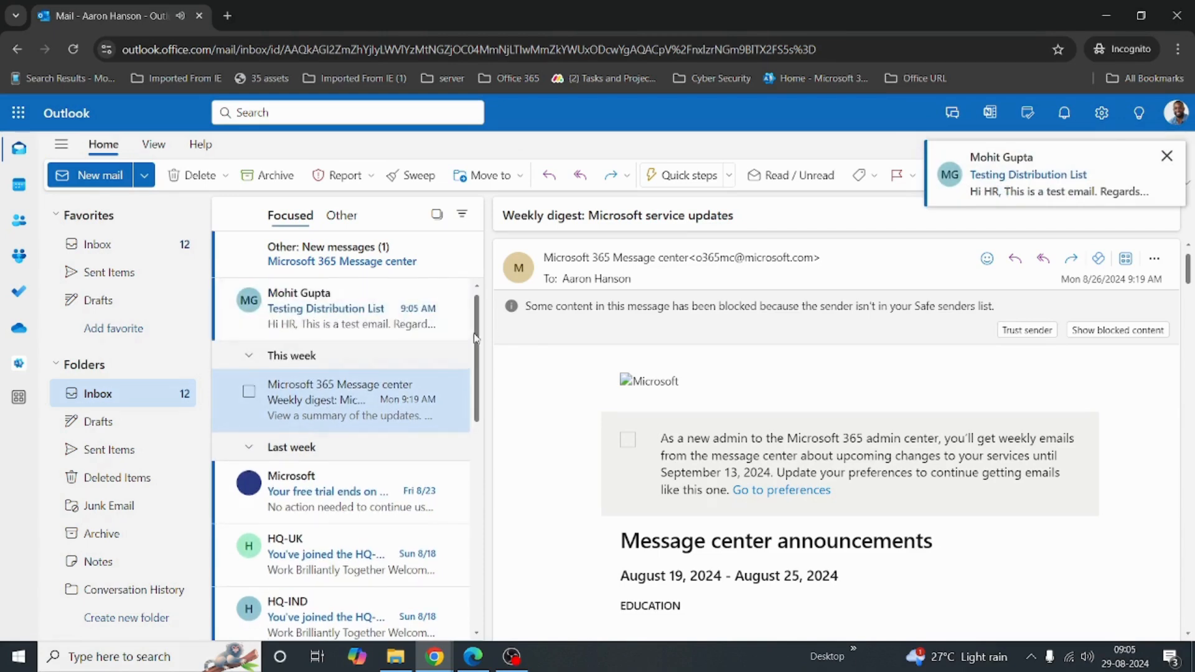
left_click(287, 318)
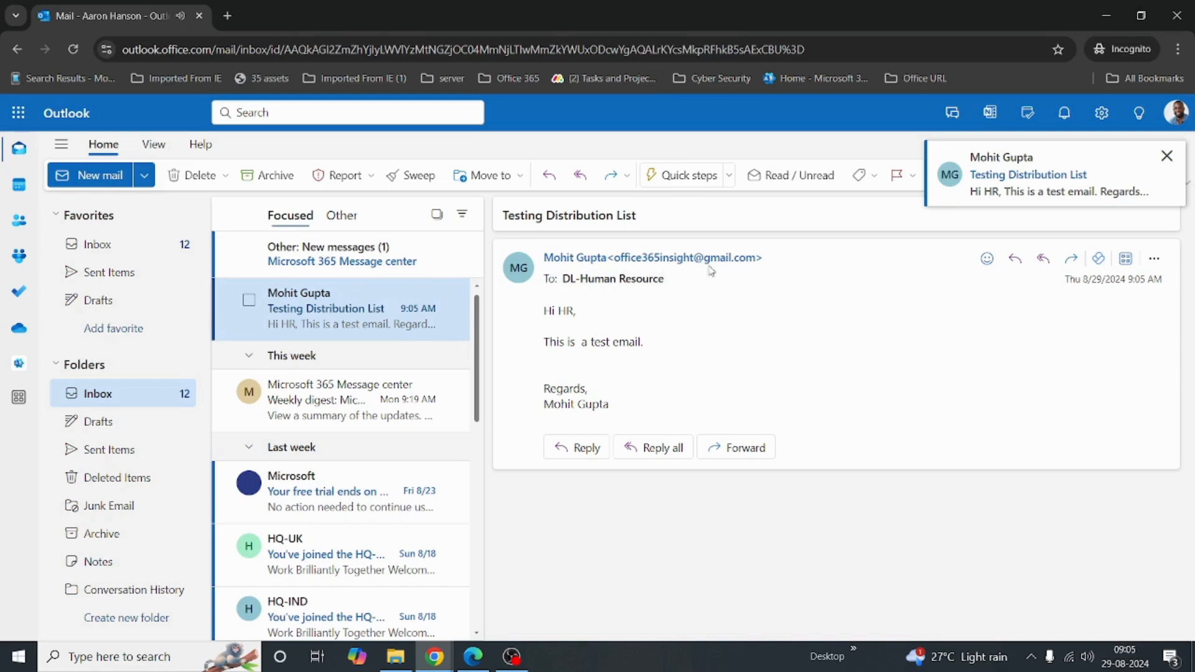
mouse_move(725, 266)
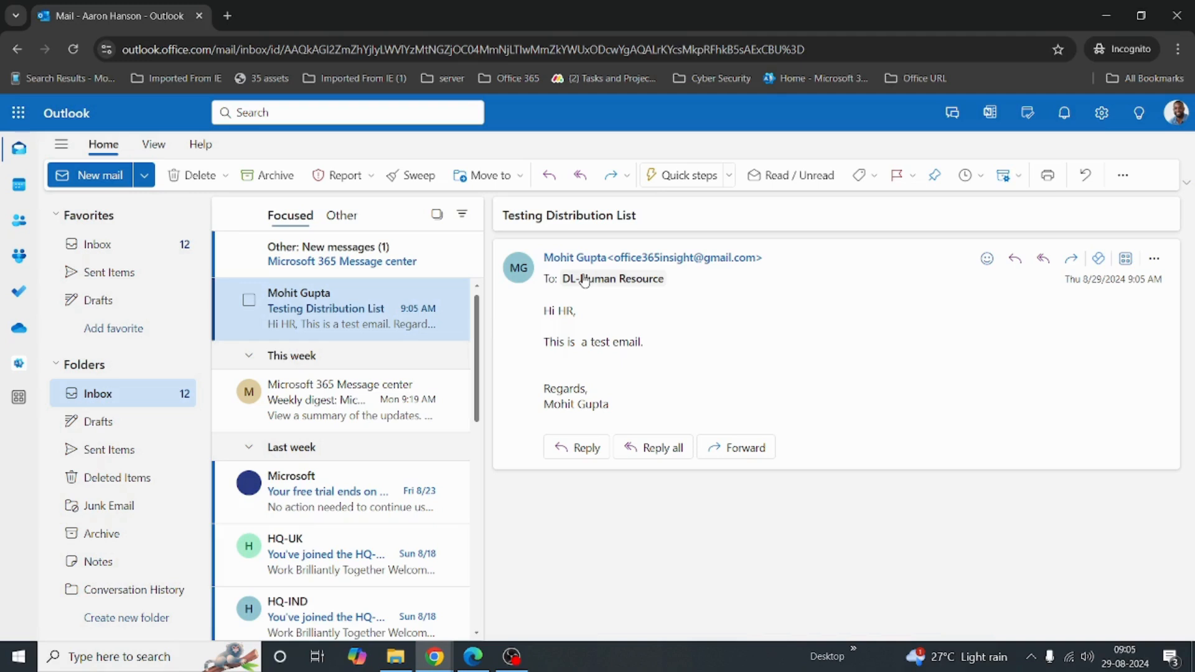
mouse_move(583, 280)
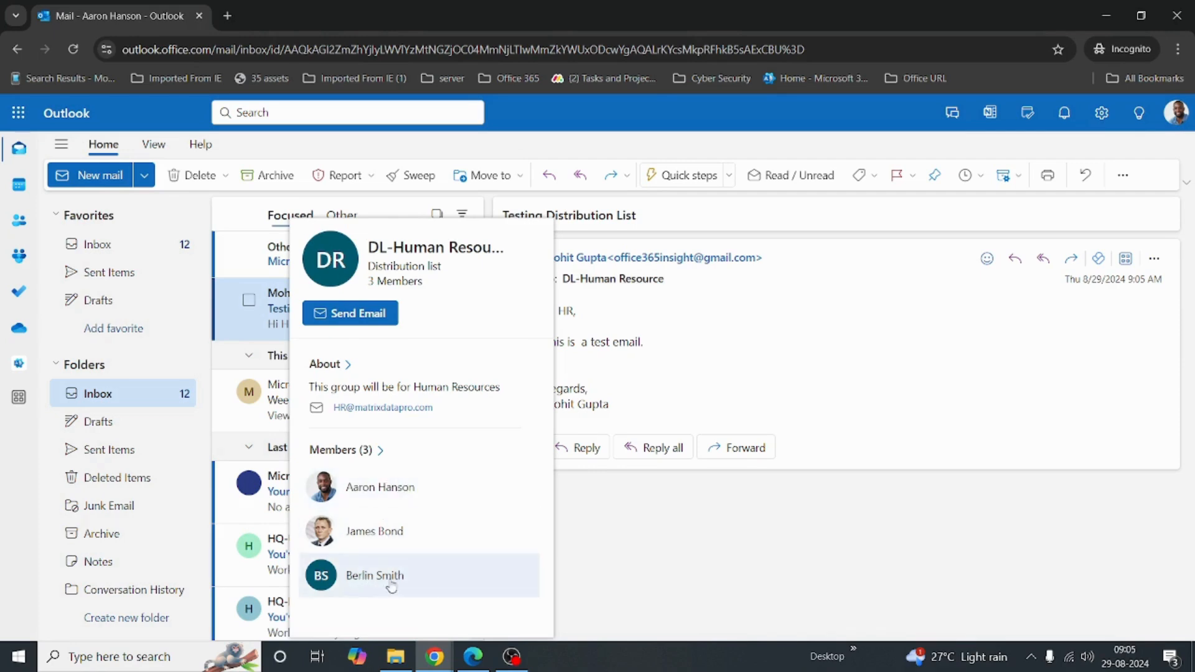
left_click(827, 563)
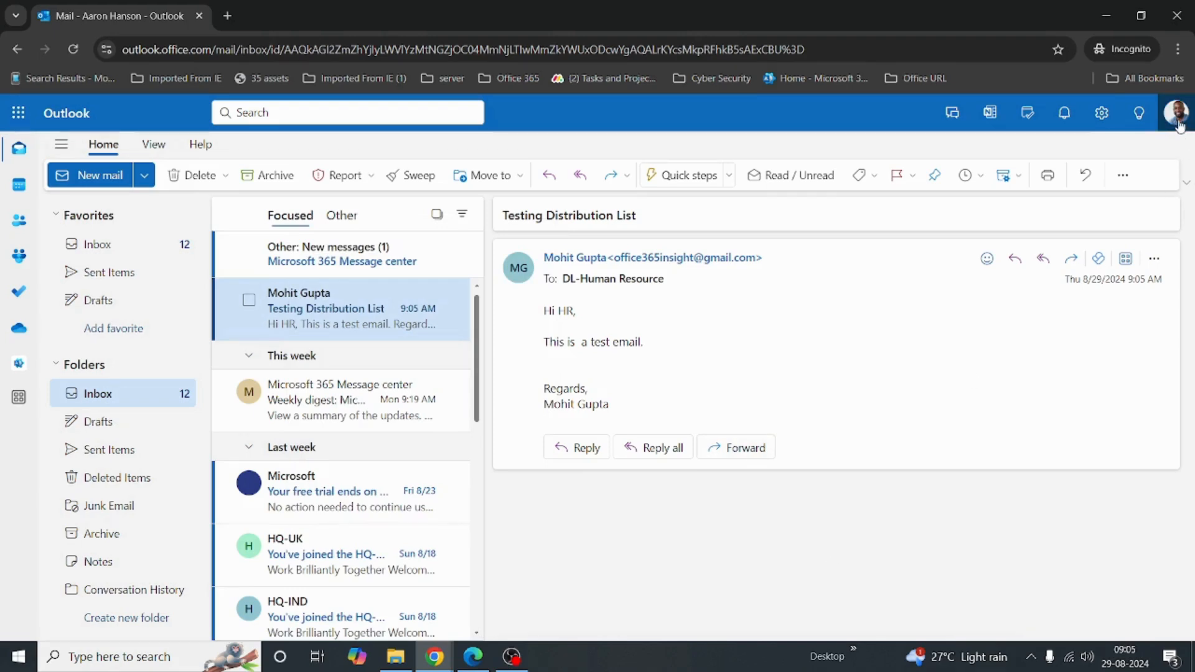
key("alt+Tab")
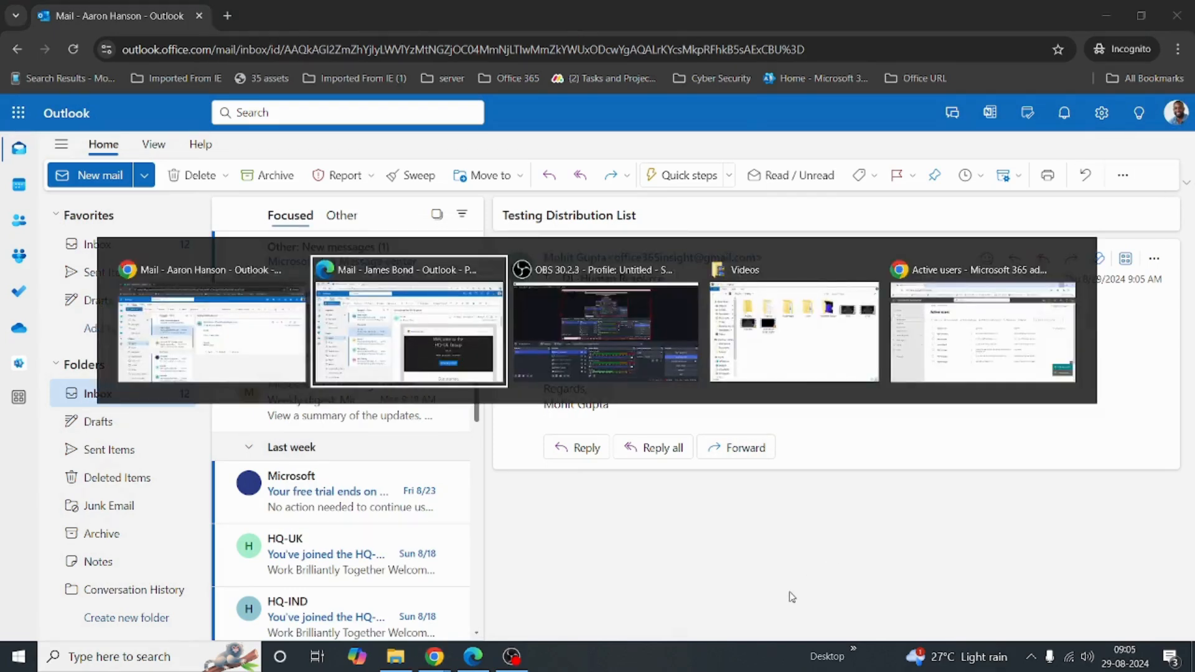
left_click(341, 242)
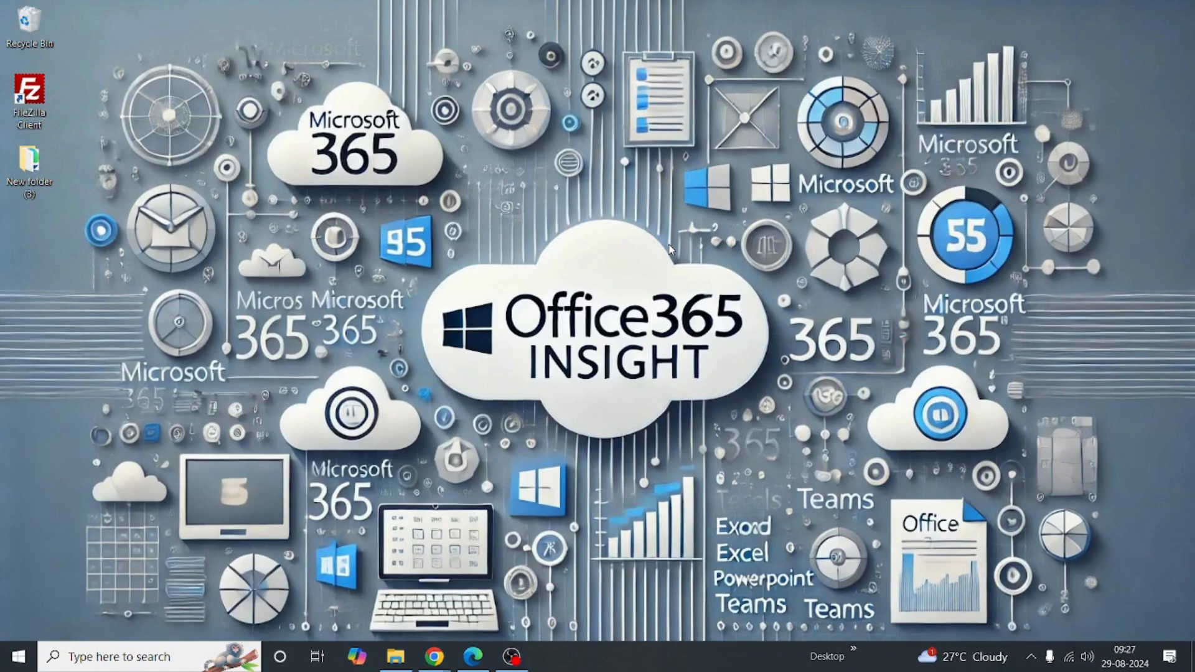
- Switch to the Azure portal, return to its home page and open the list of all groups in Microsoft Entra ID
mouse_move(432, 663)
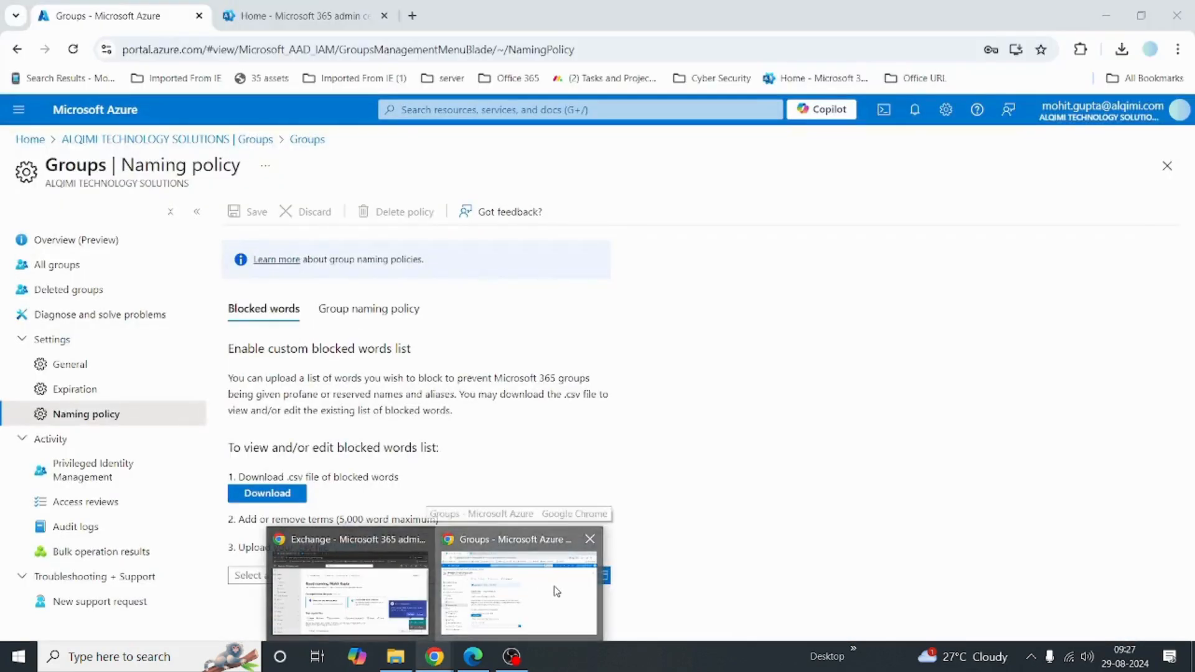
left_click(556, 591)
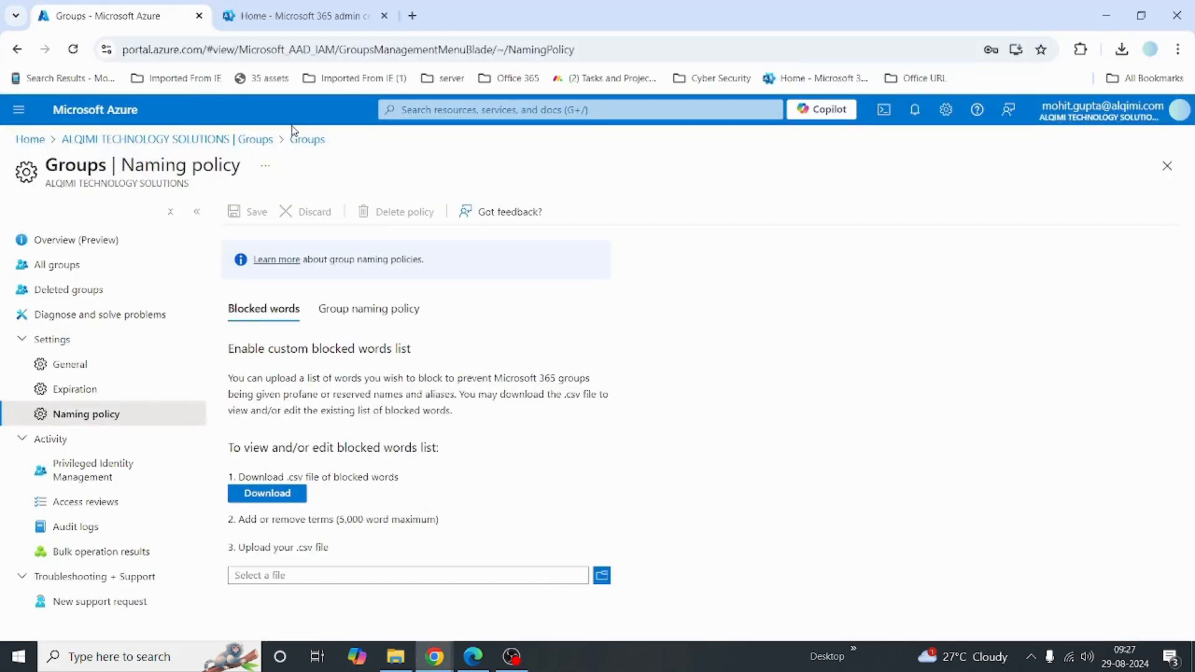
left_click(138, 55)
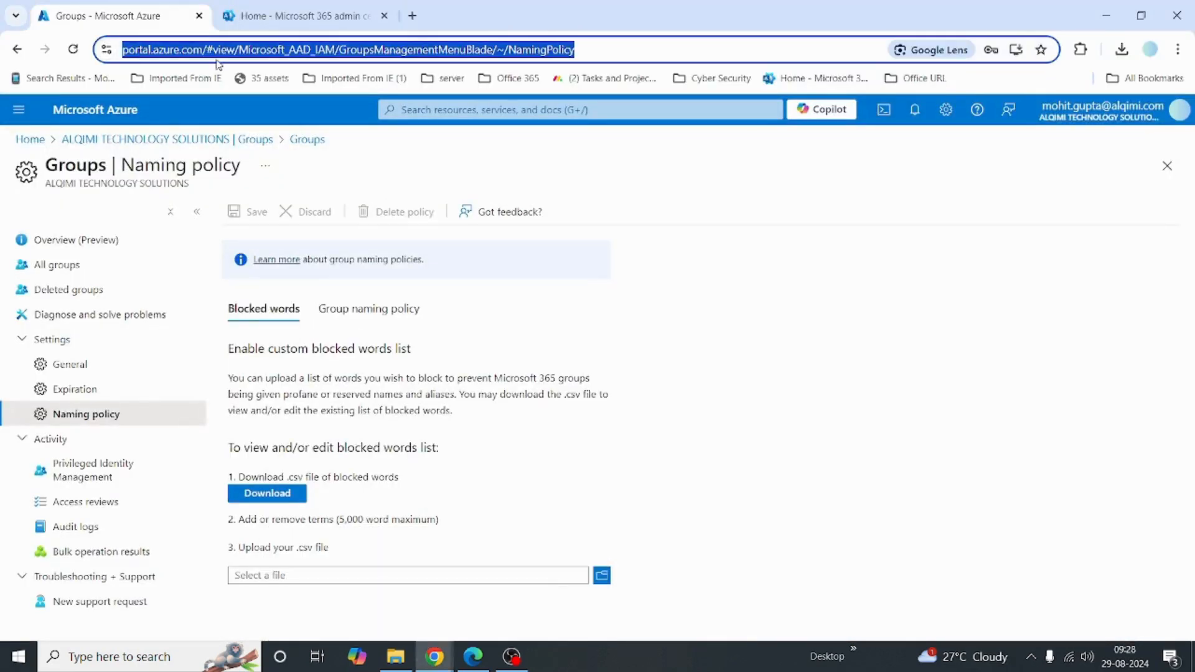
type("po")
key("Return")
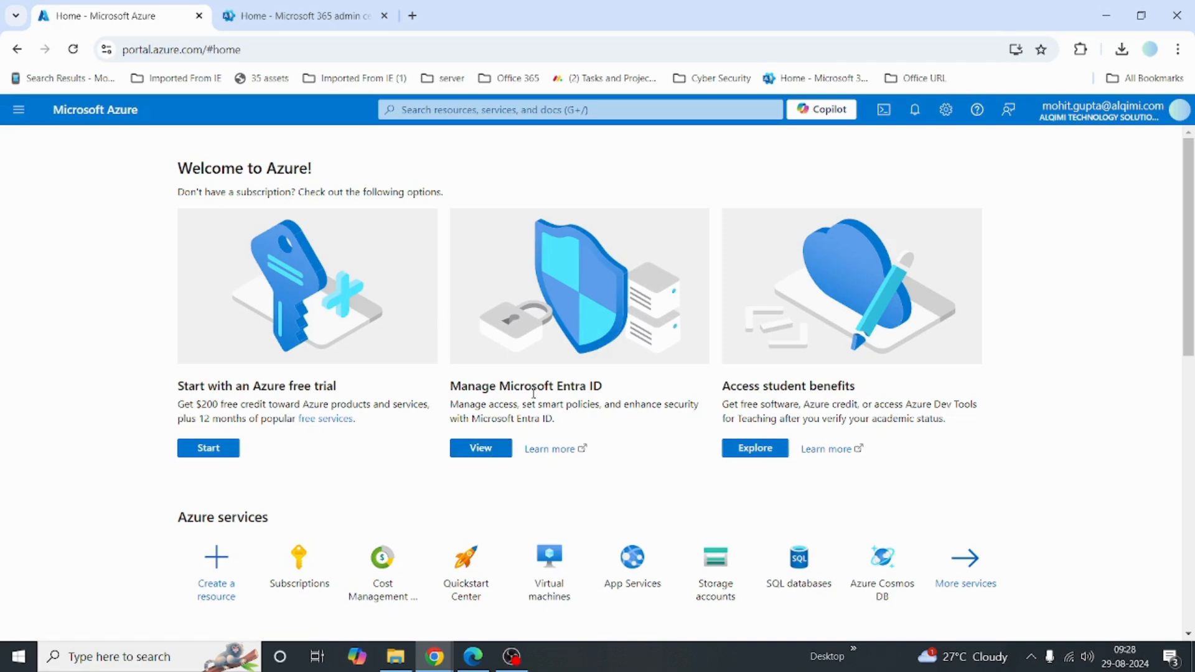
left_click(480, 448)
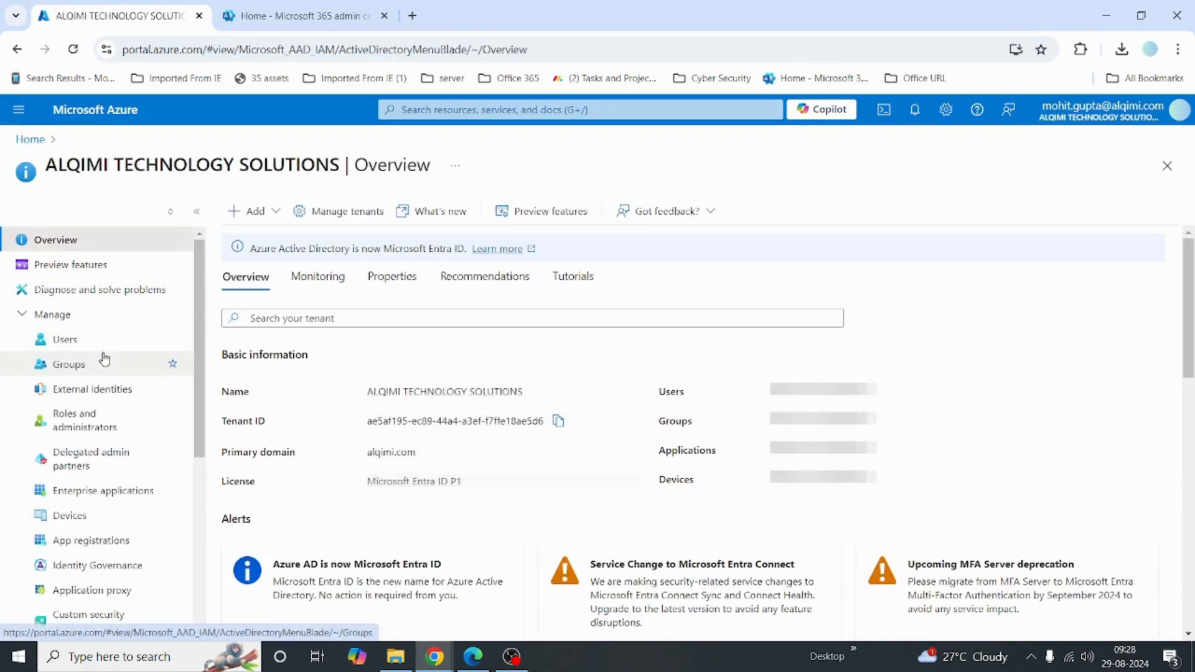
left_click(83, 366)
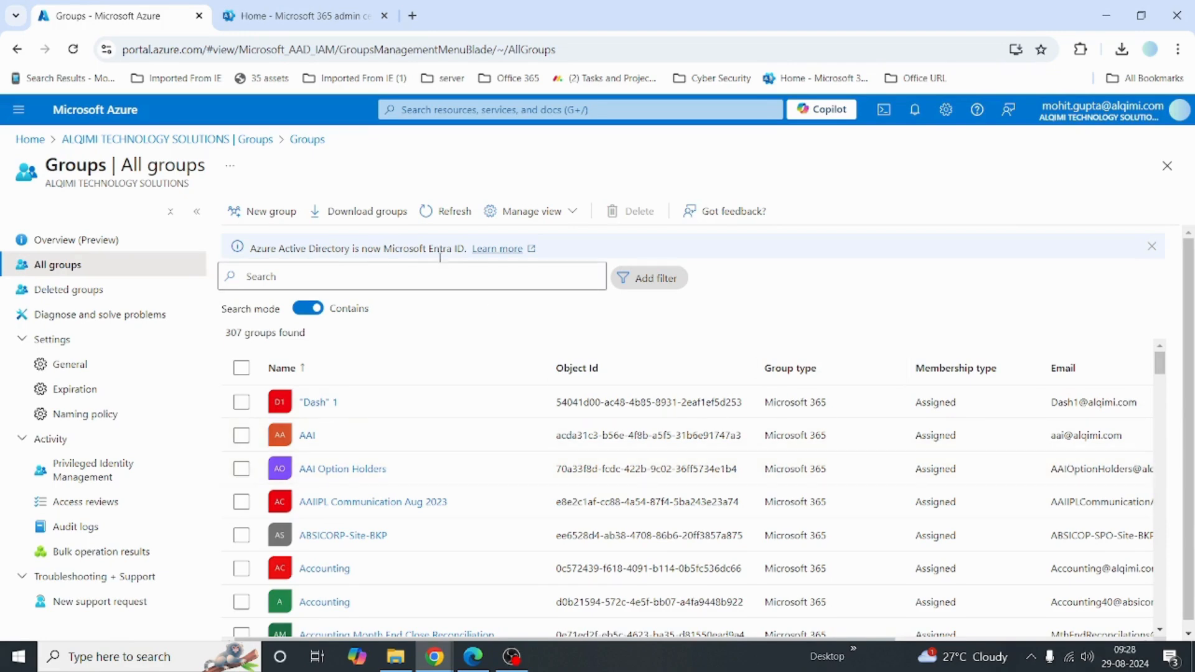
- Start a new group of type Security and name it DDL-Finance, leaving the description empty
left_click(271, 212)
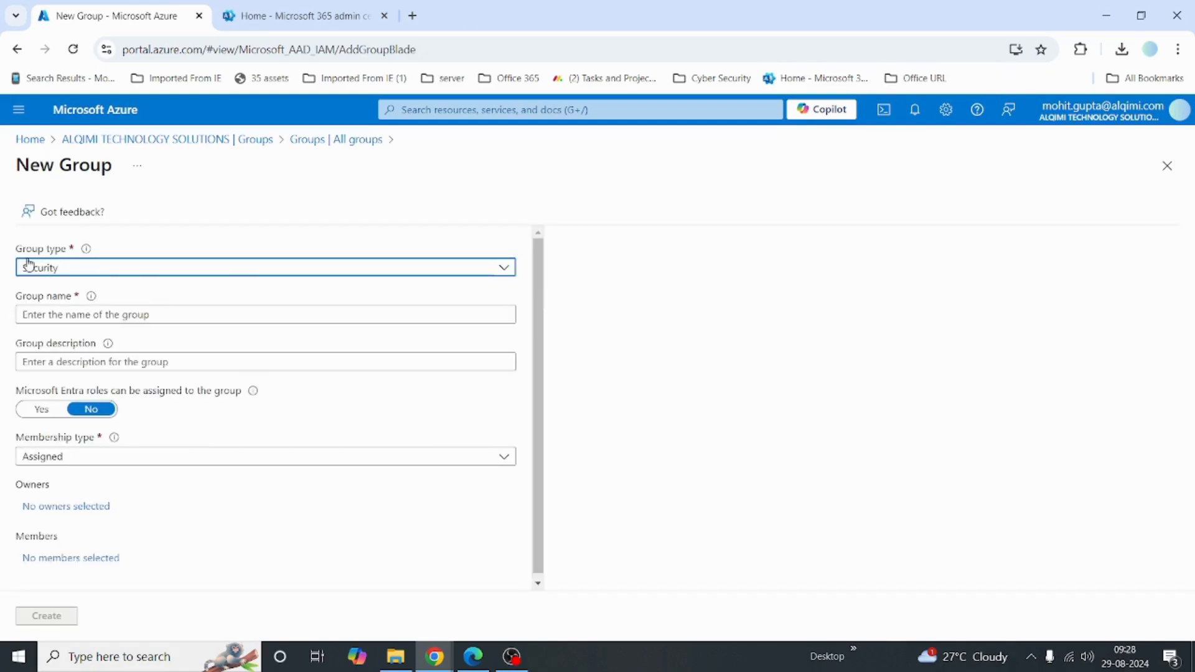
left_click(95, 274)
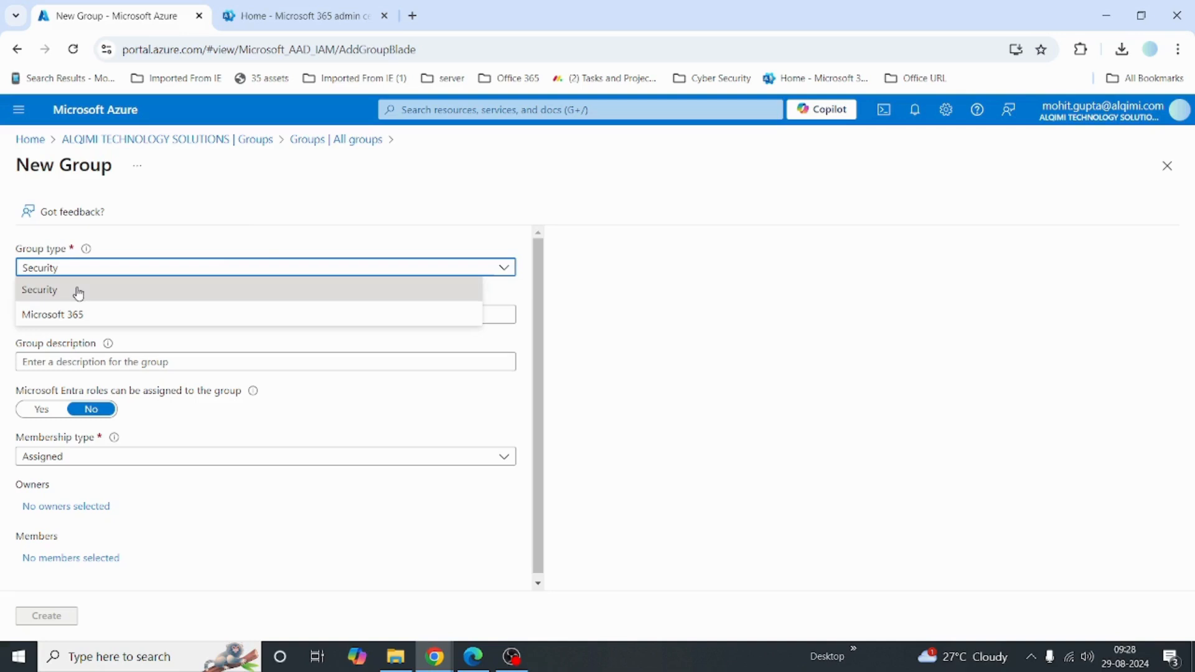
left_click(285, 235)
left_click(106, 315)
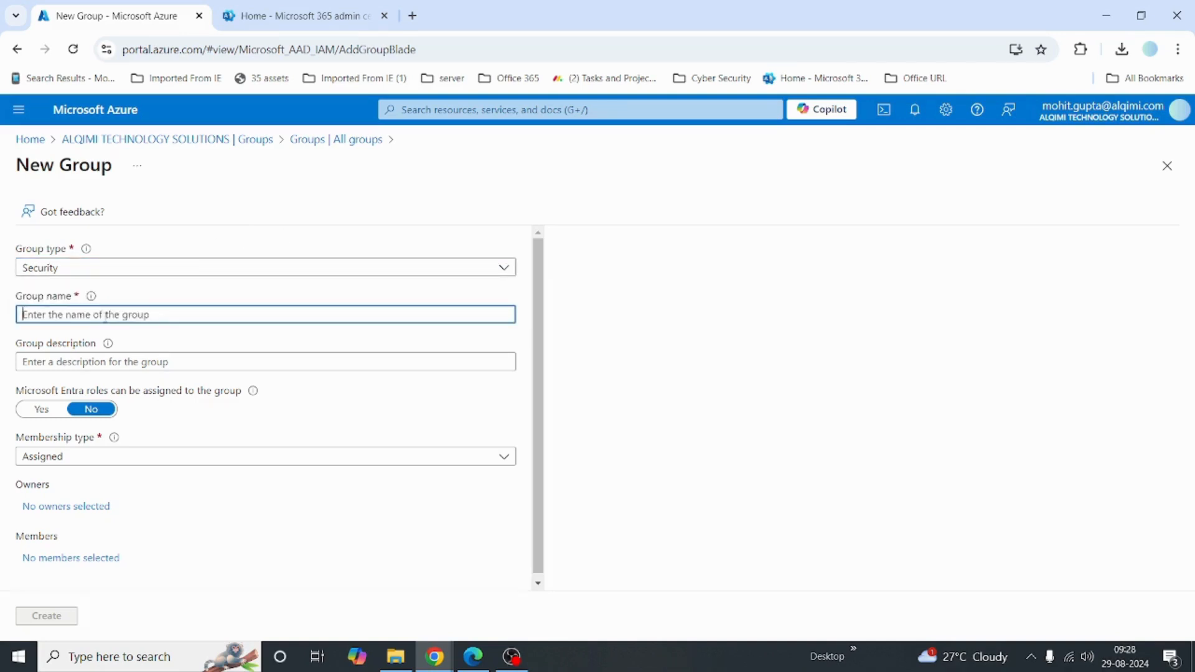
type("DDL")
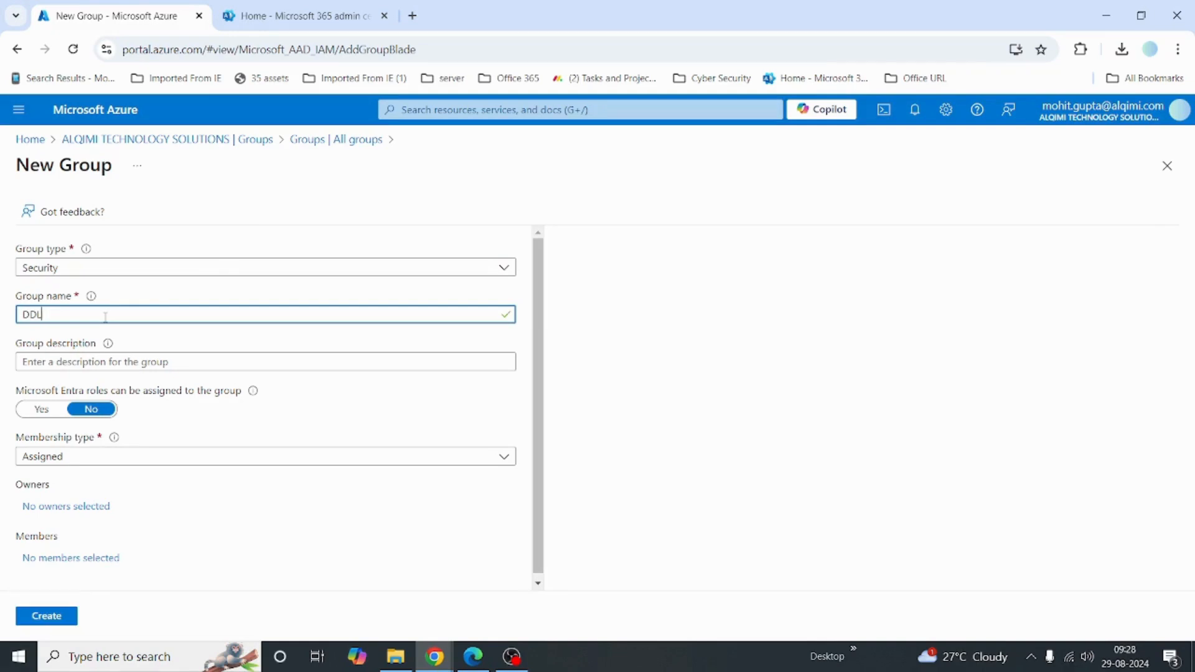
type("-Finance")
left_click(222, 362)
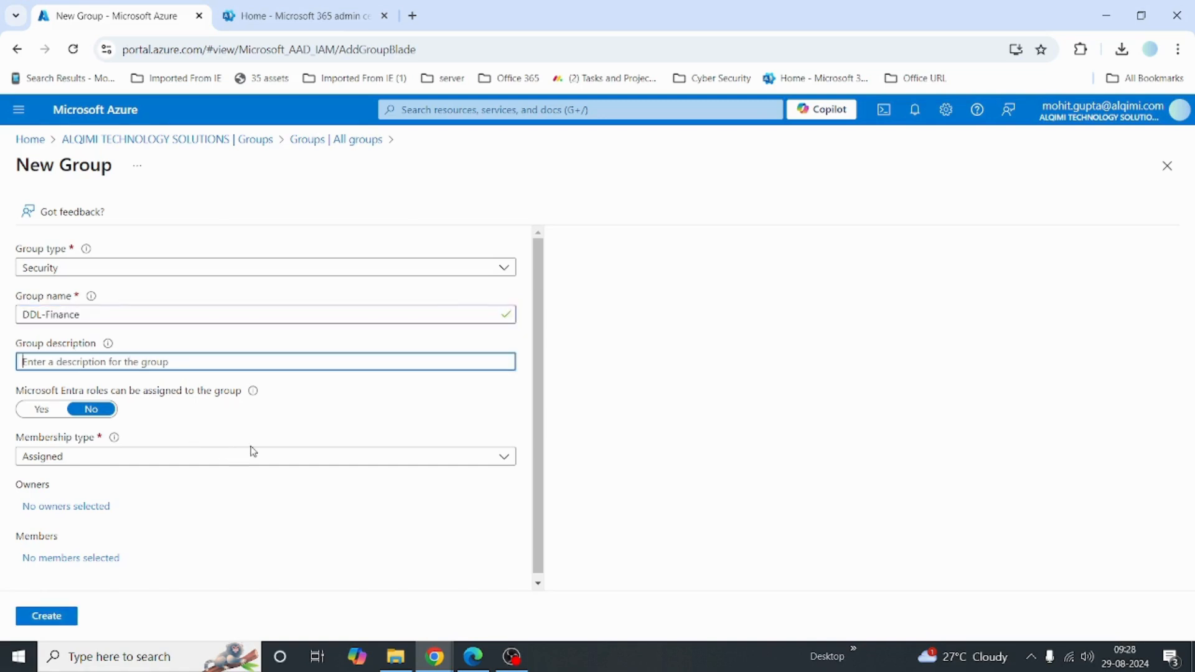
- Set the new group's membership type to Dynamic User
scroll(253, 452, "down", 1)
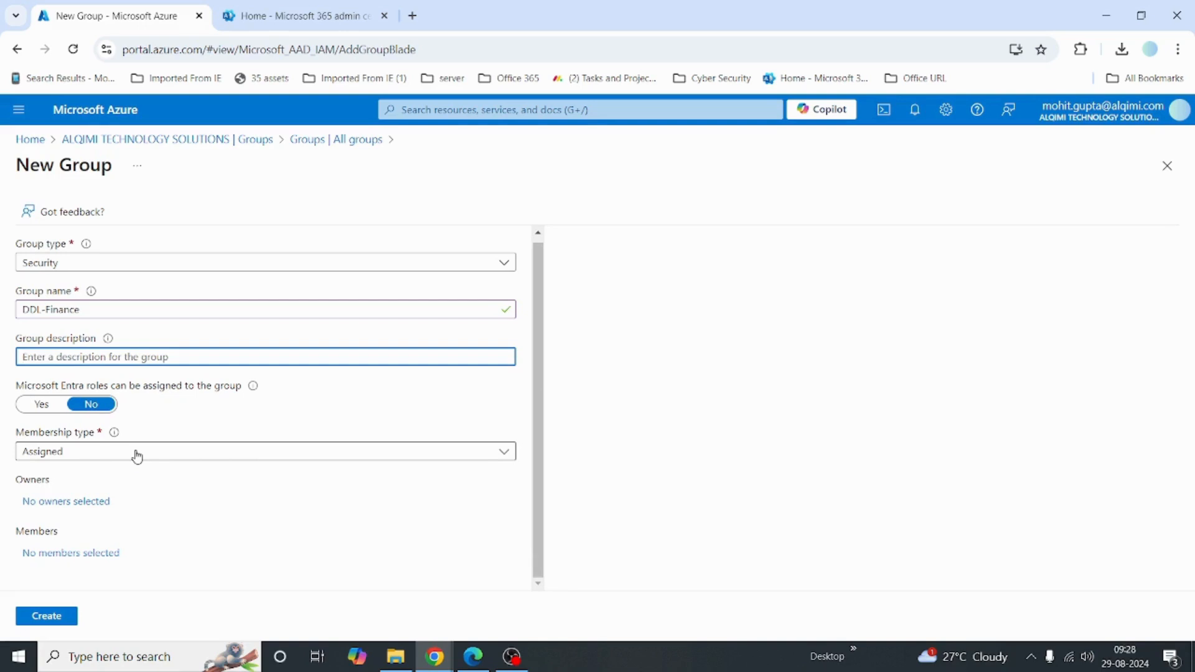
left_click(87, 456)
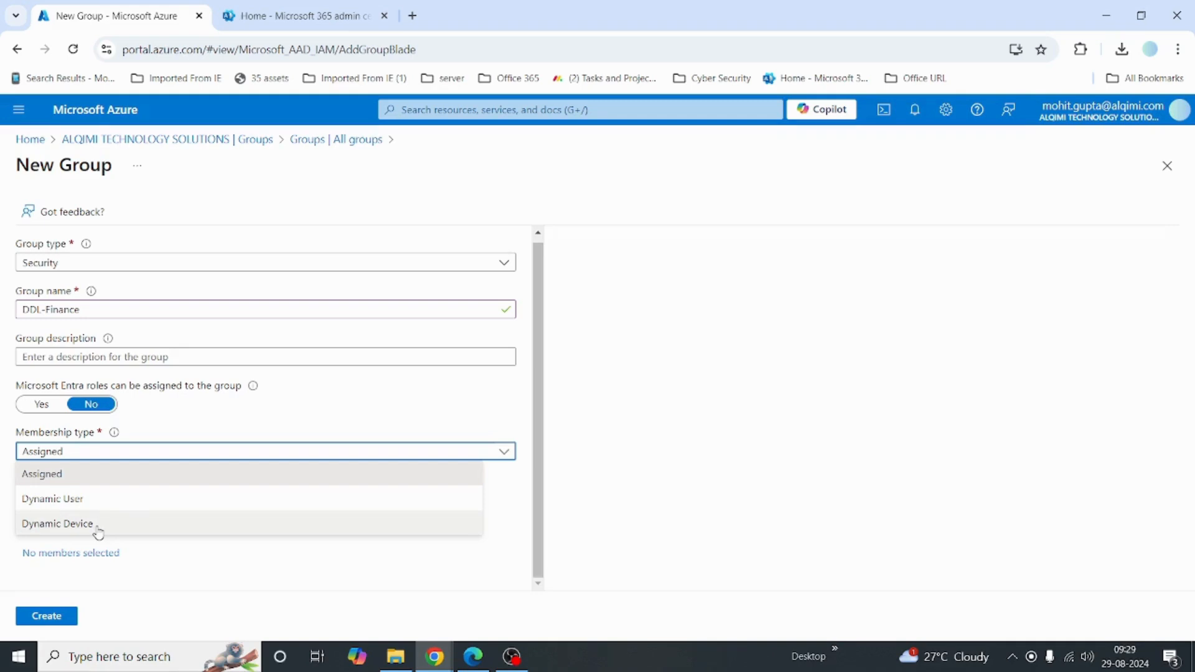
left_click(153, 509)
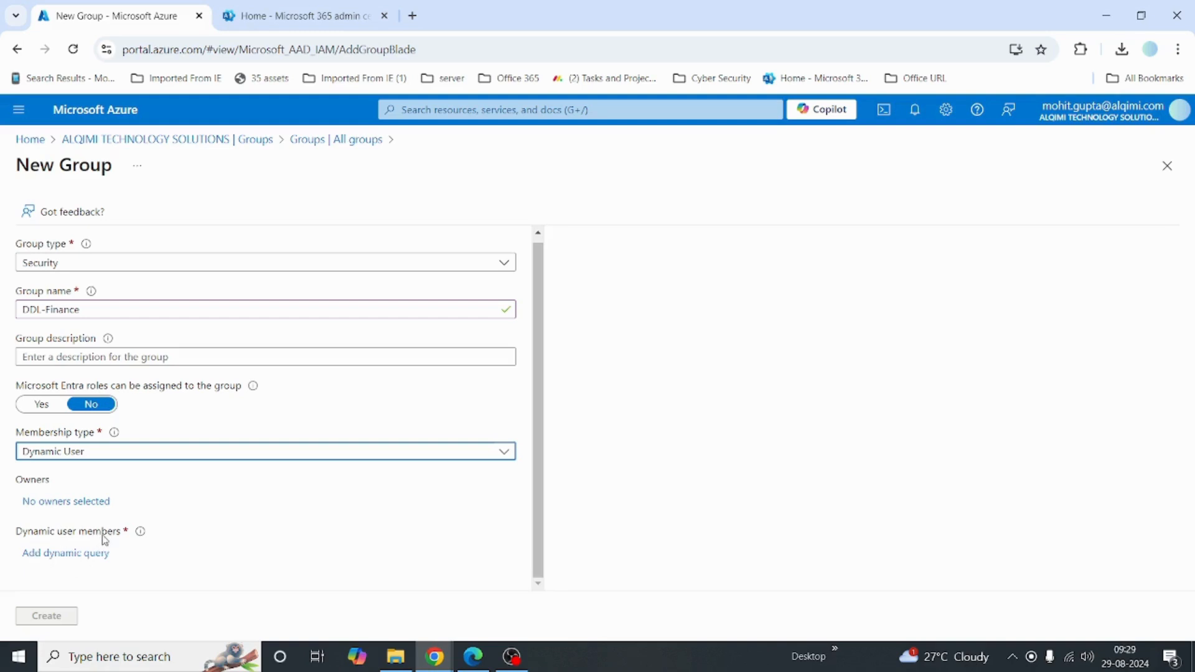
- Add a dynamic query for the group's members and choose extensionAttribute1 as the rule's property
left_click(46, 559)
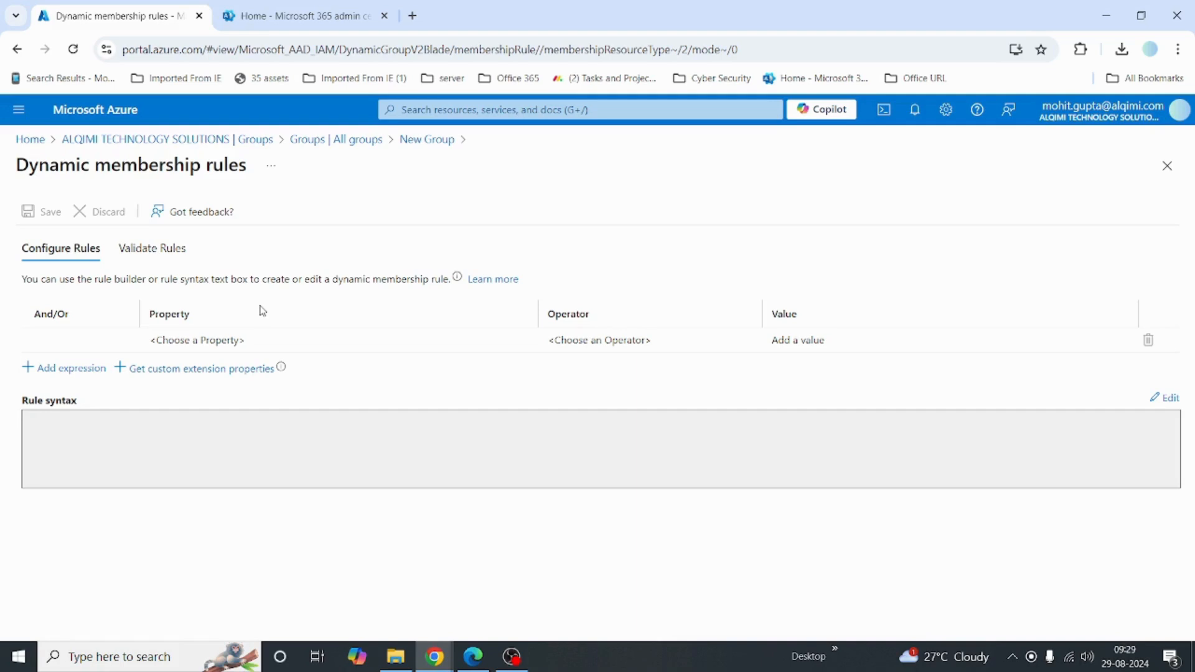
left_click(175, 343)
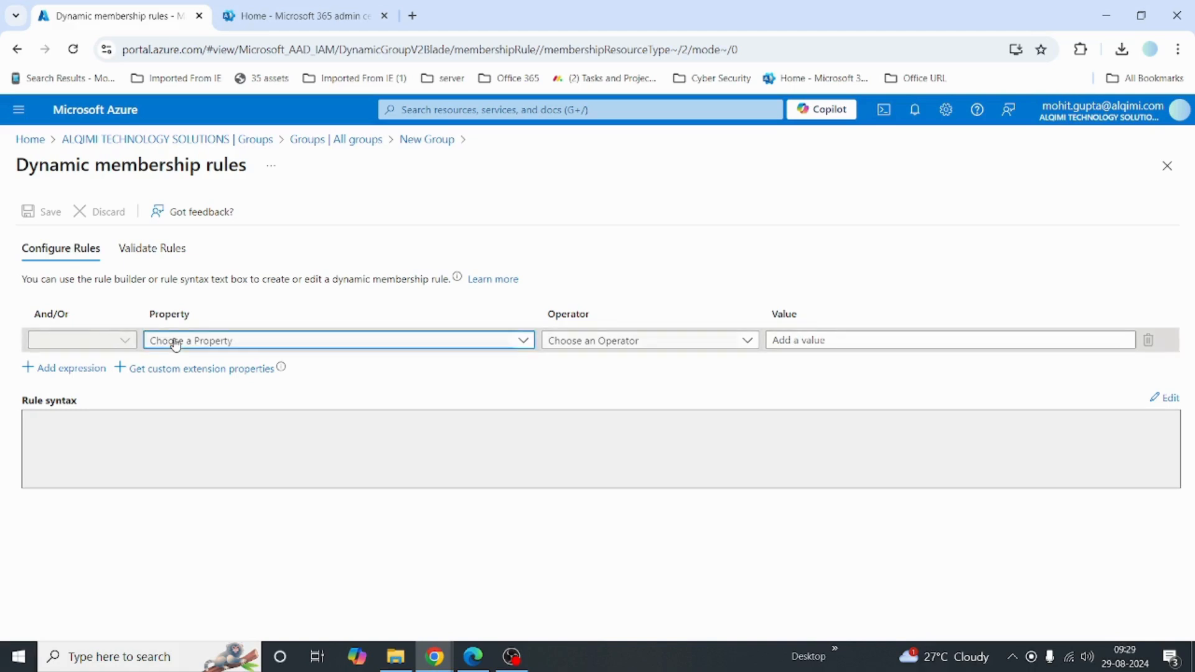
left_click(176, 343)
scroll(357, 474, "down", 4)
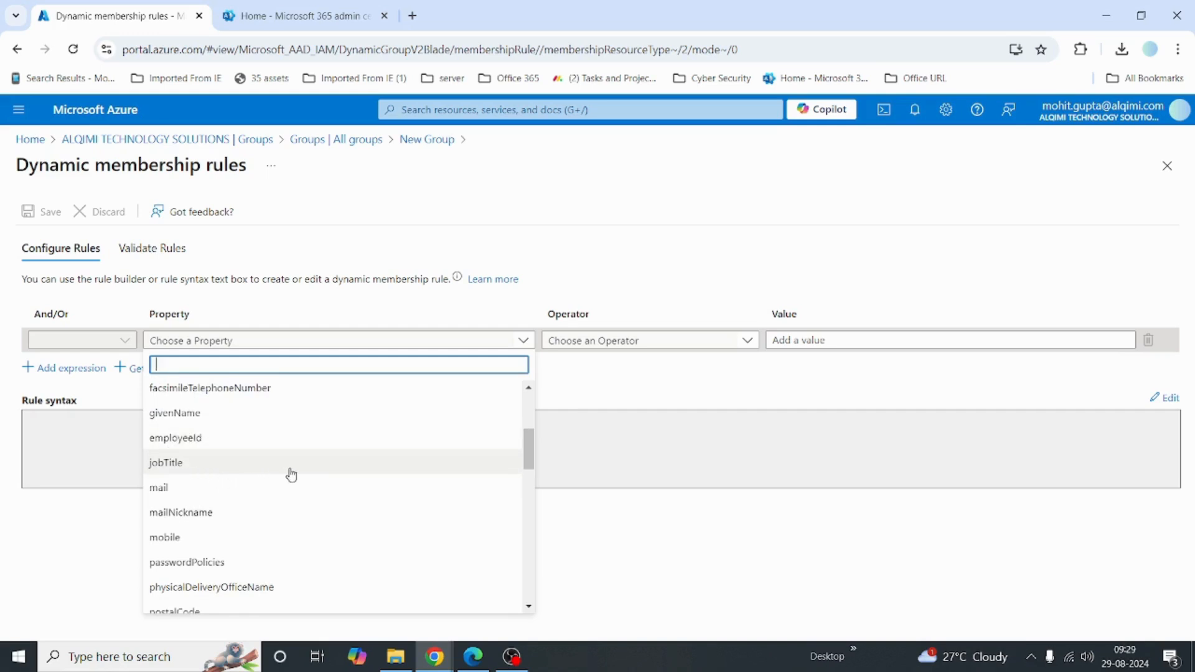
scroll(291, 474, "down", 2)
scroll(292, 474, "down", 5)
scroll(291, 475, "down", 3)
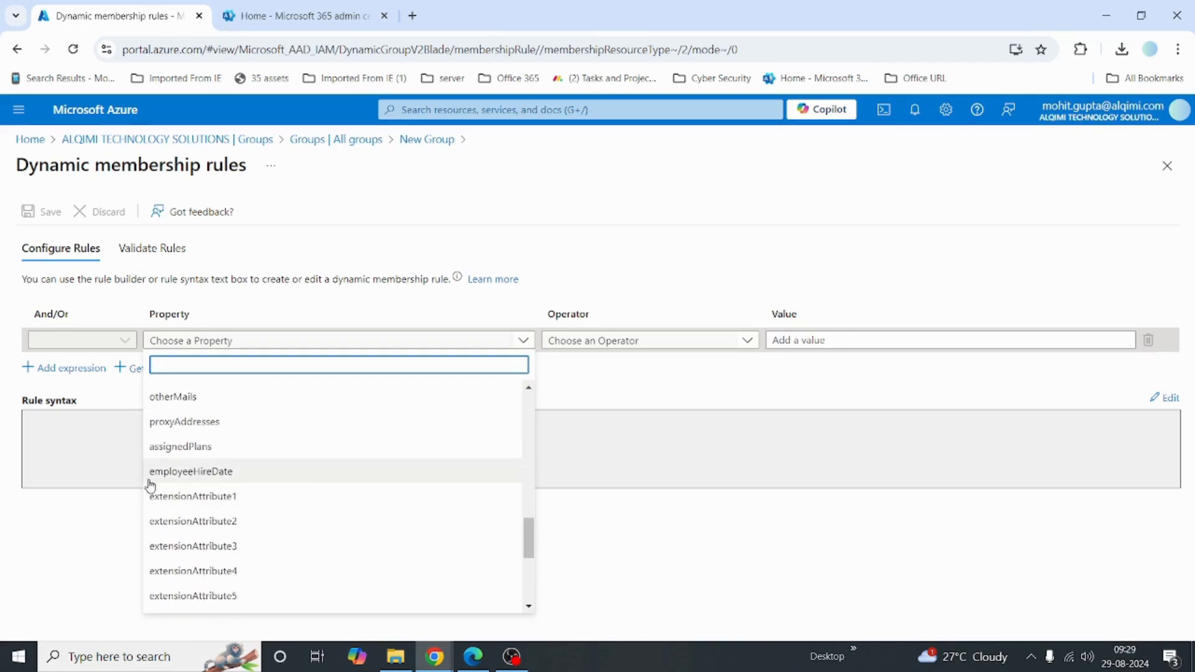
left_click(222, 501)
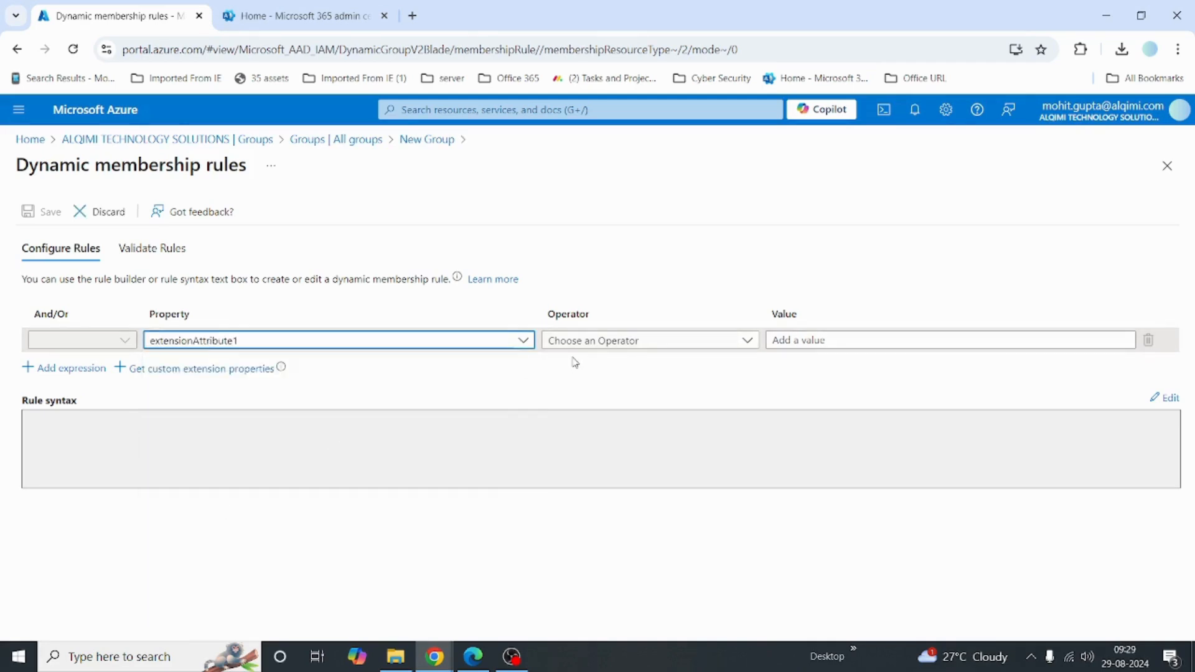
- Set the rule's operator to Equals and its value to Finance
left_click(610, 343)
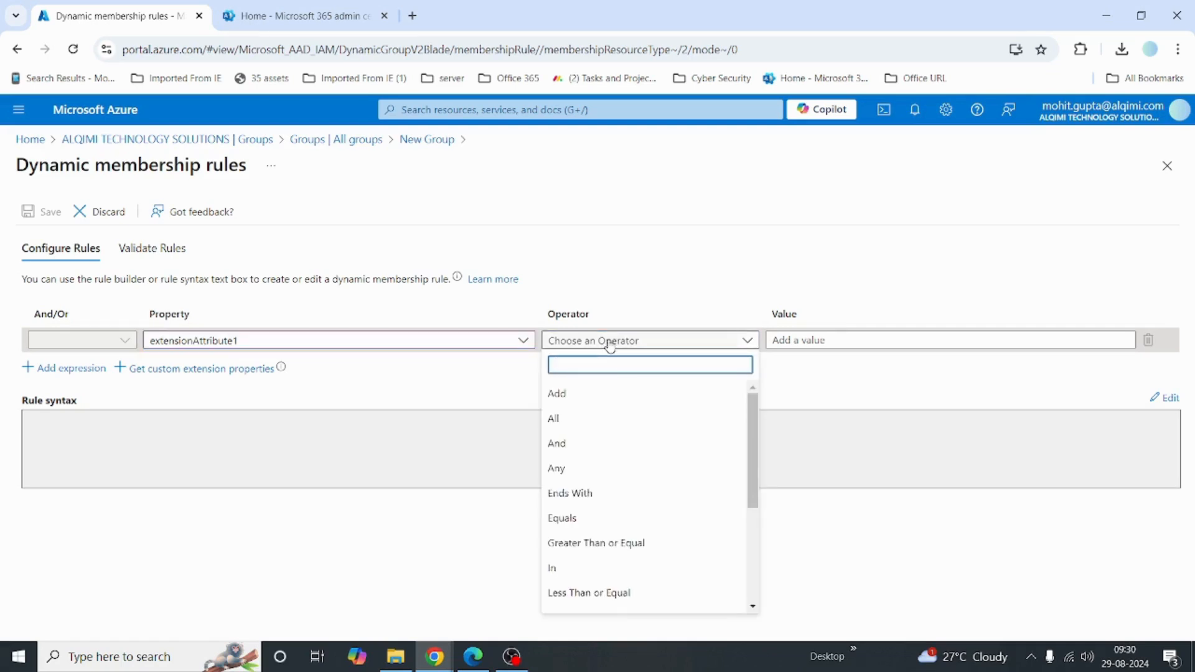
left_click(611, 520)
left_click(892, 342)
type("Fi")
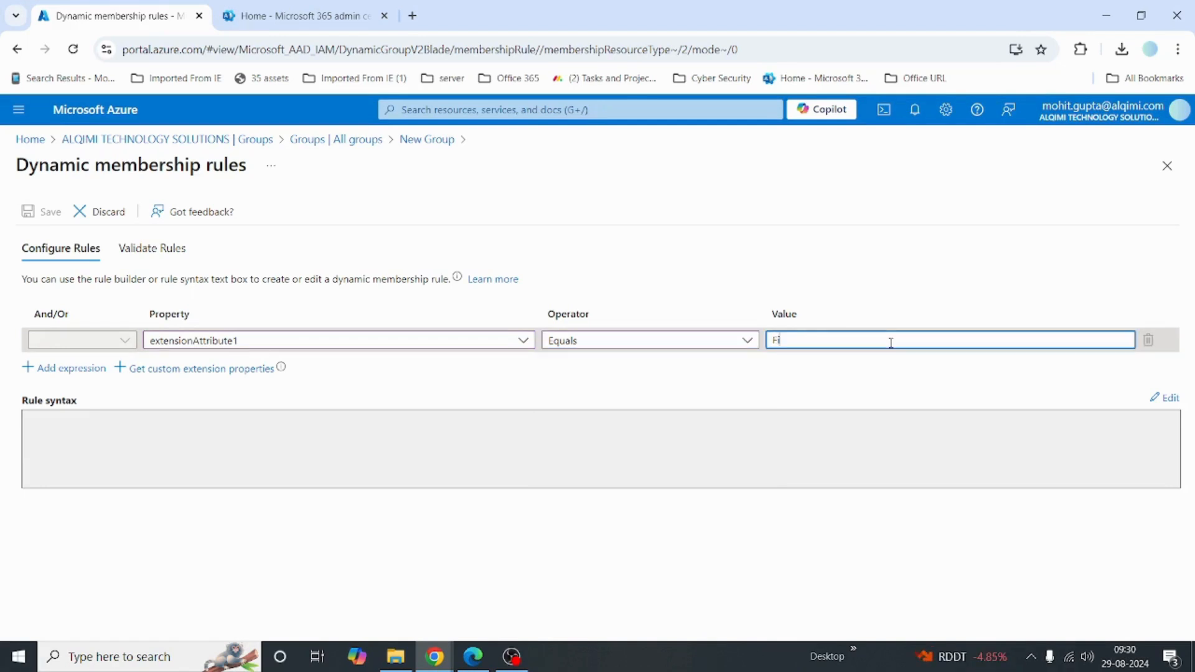
type("nance")
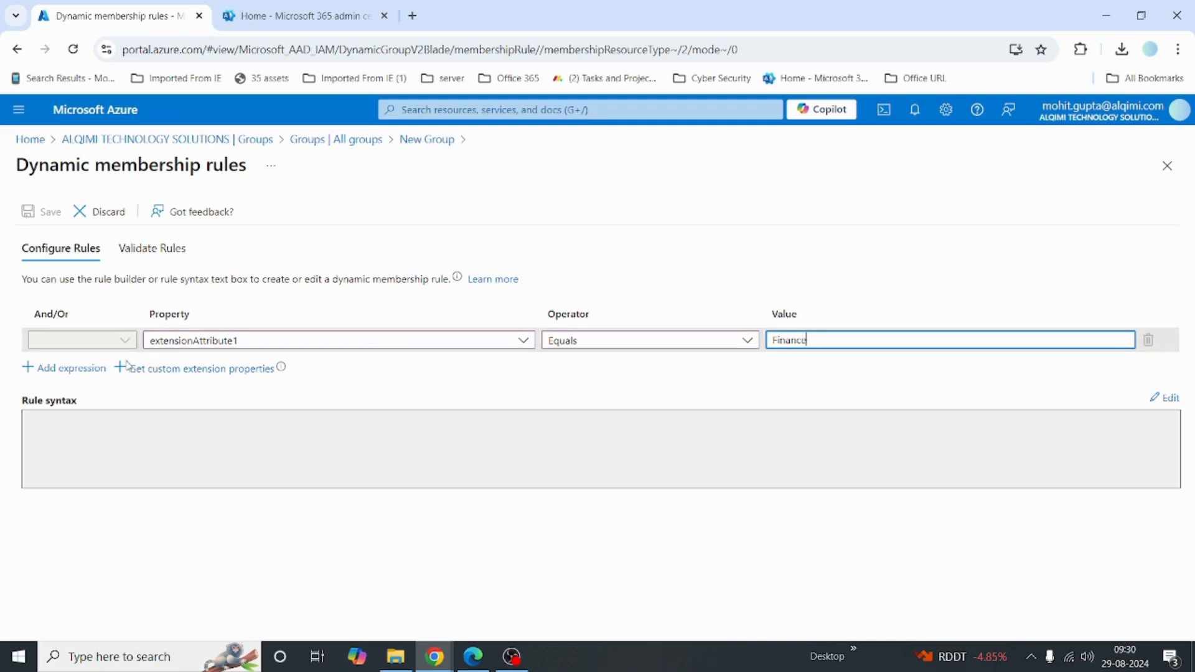
- Add the expression to the rule syntax, save the dynamic membership rule and create the DDL-Finance group
left_click(50, 367)
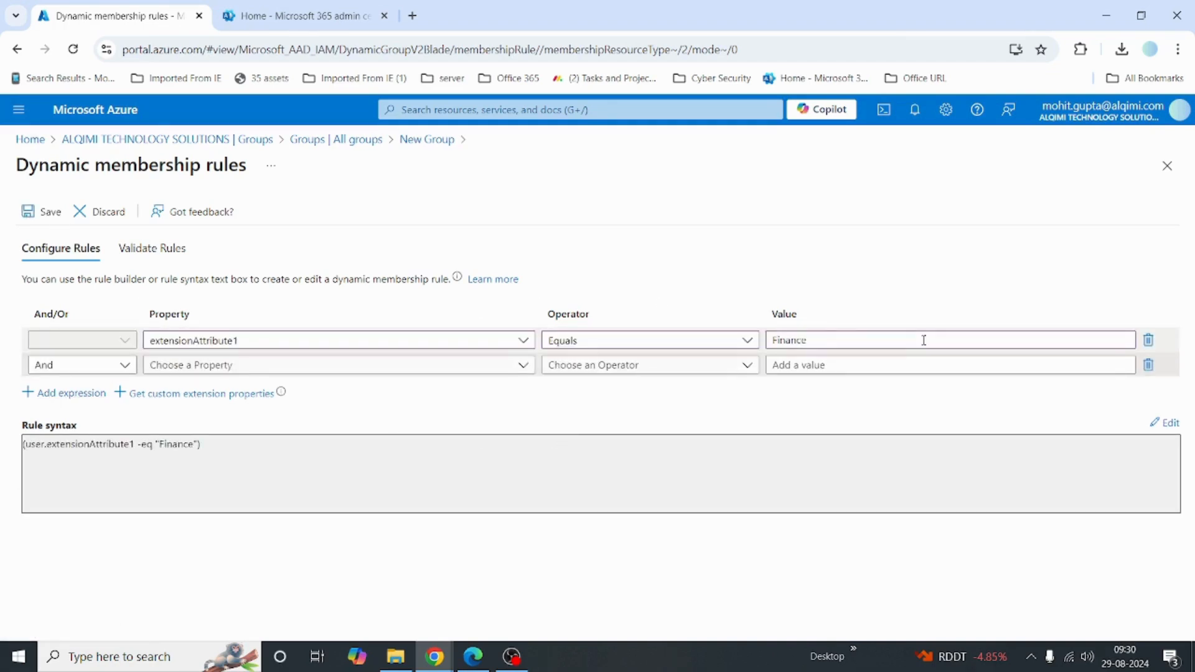
left_click(51, 214)
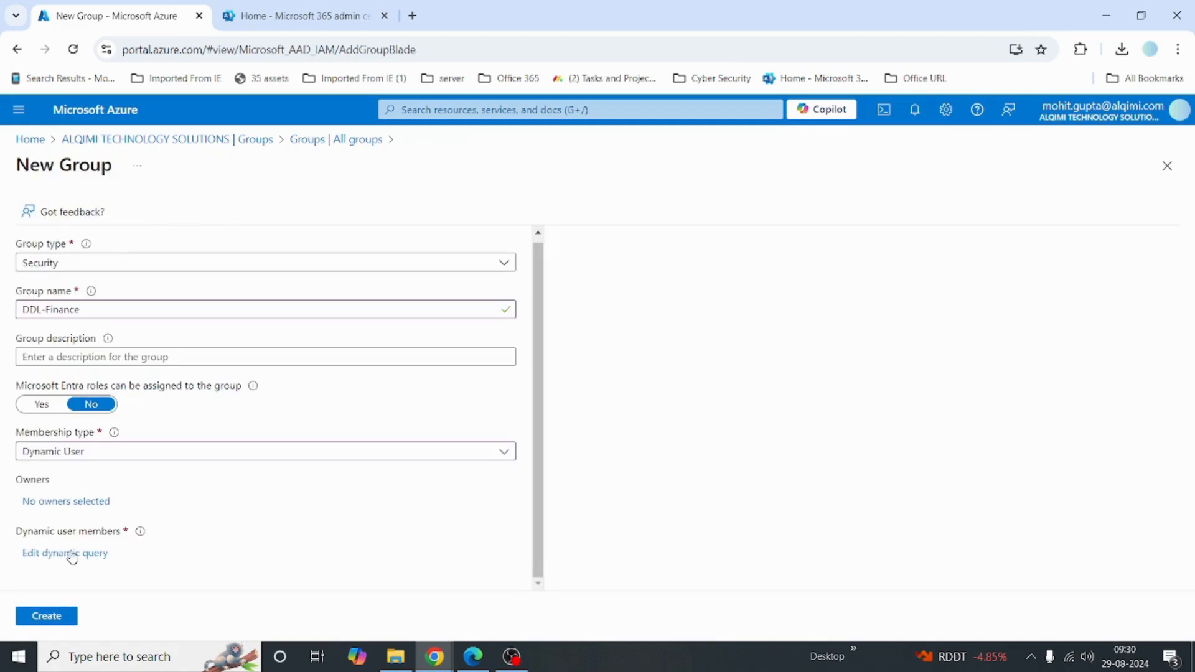
left_click(44, 618)
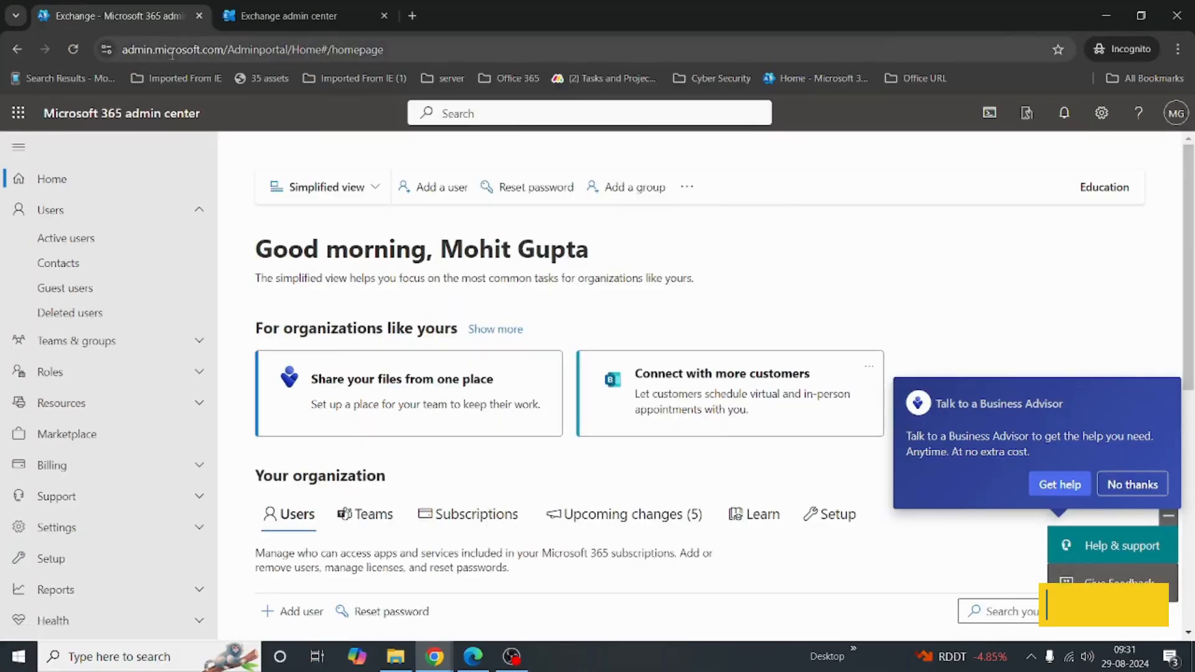
- Go from the Microsoft 365 admin center to the Exchange admin center and open the custom attributes of the first listed mailbox
scroll(160, 429, "down", 5)
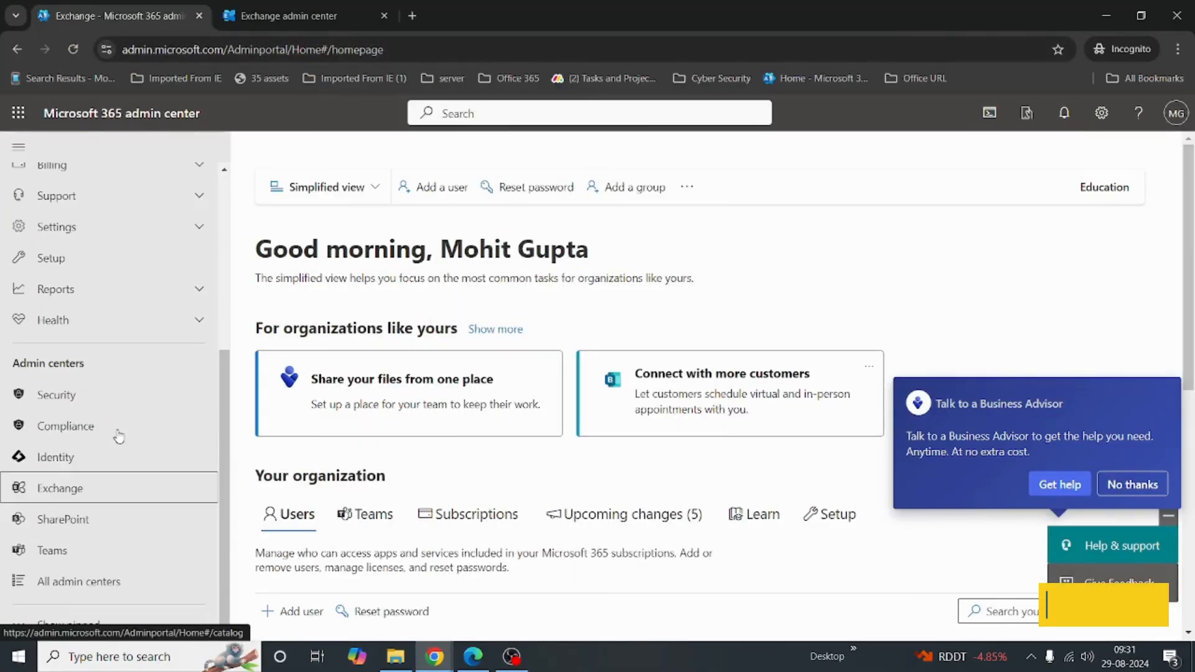
left_click(60, 488)
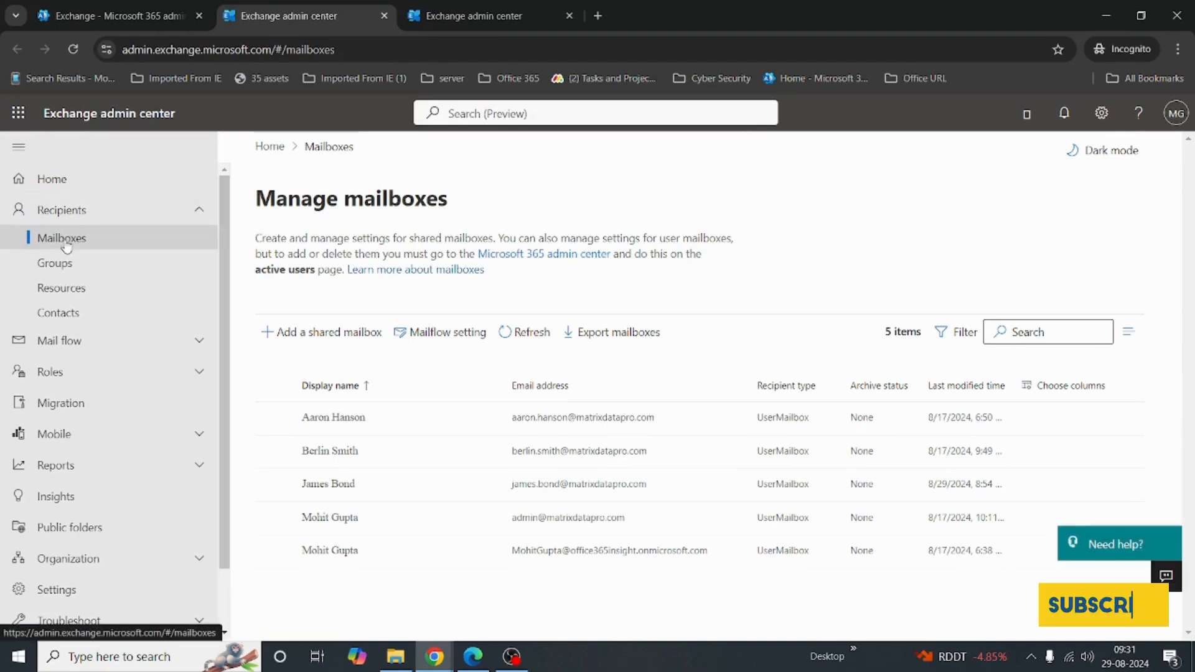
left_click(325, 420)
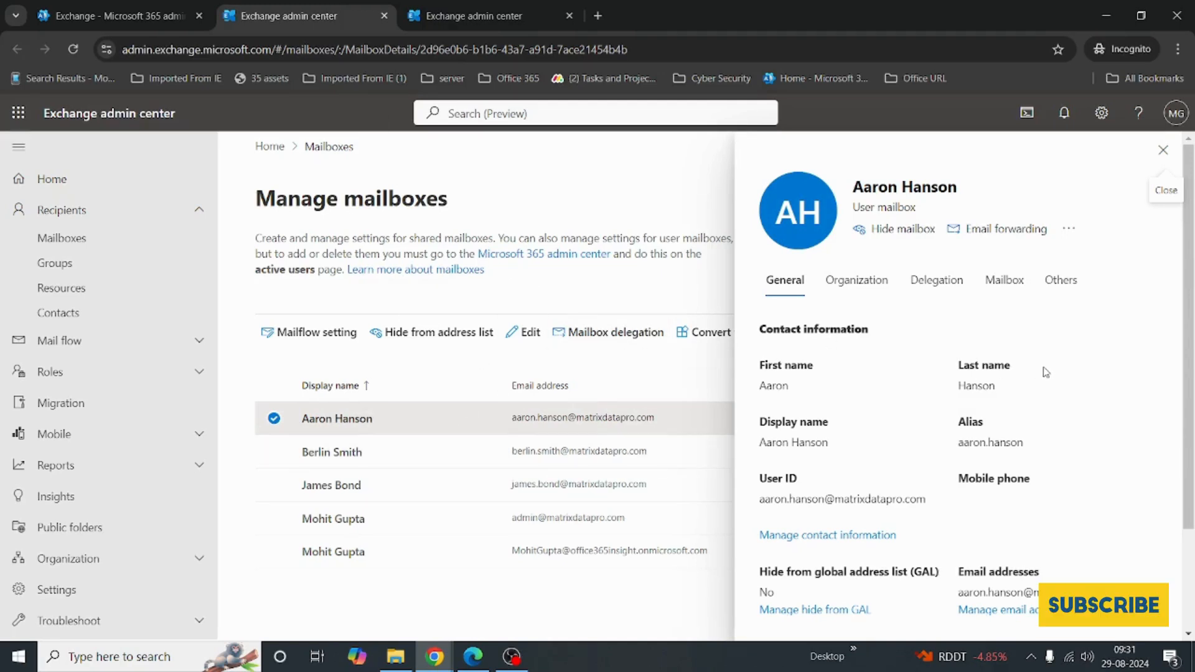
left_click(1062, 284)
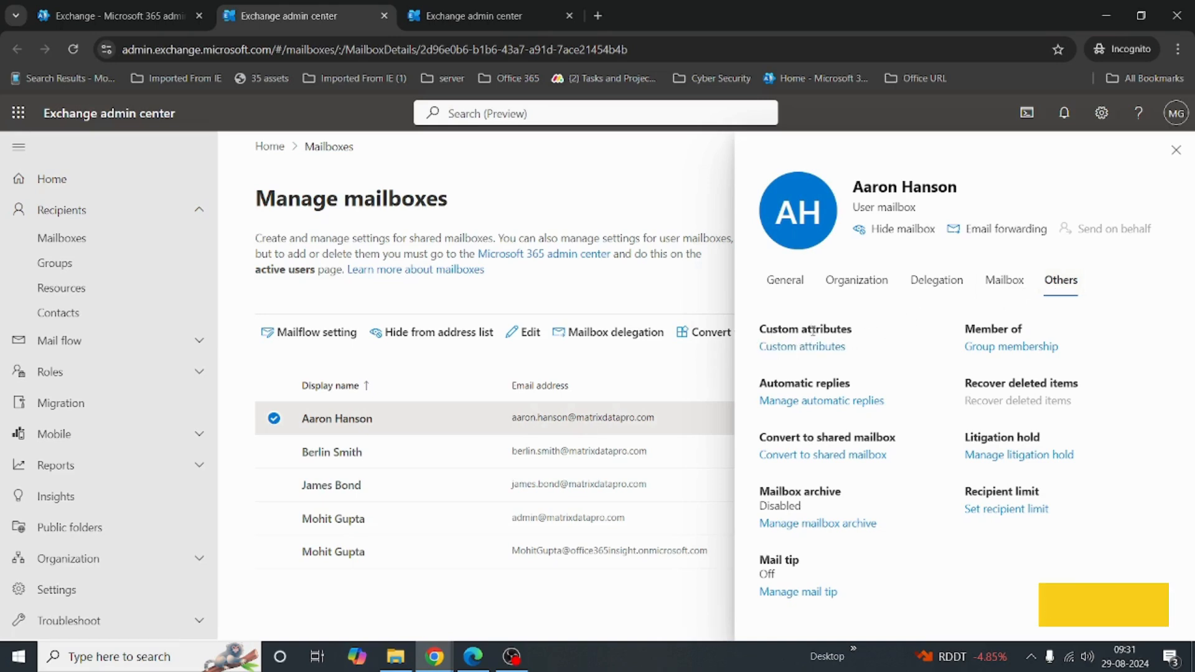
left_click(772, 346)
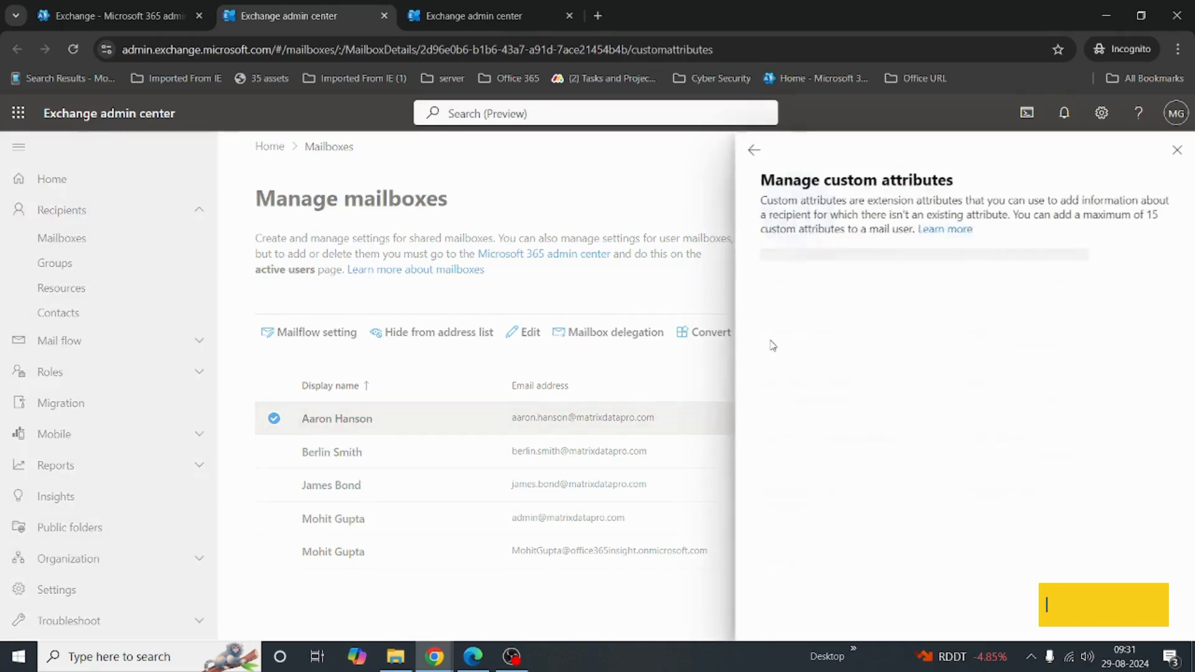
- Set custom attribute 01 of the mailbox to Finance and save the change
scroll(931, 514, "down", 2)
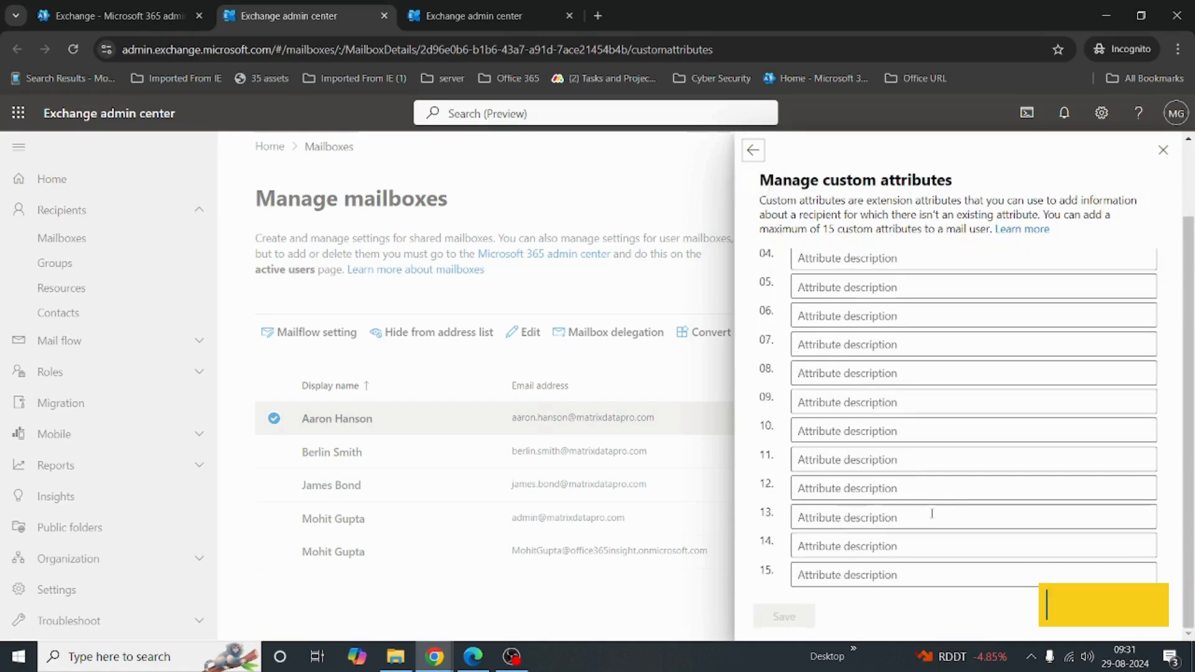
scroll(931, 514, "up", 2)
left_click(818, 262)
type("Fian")
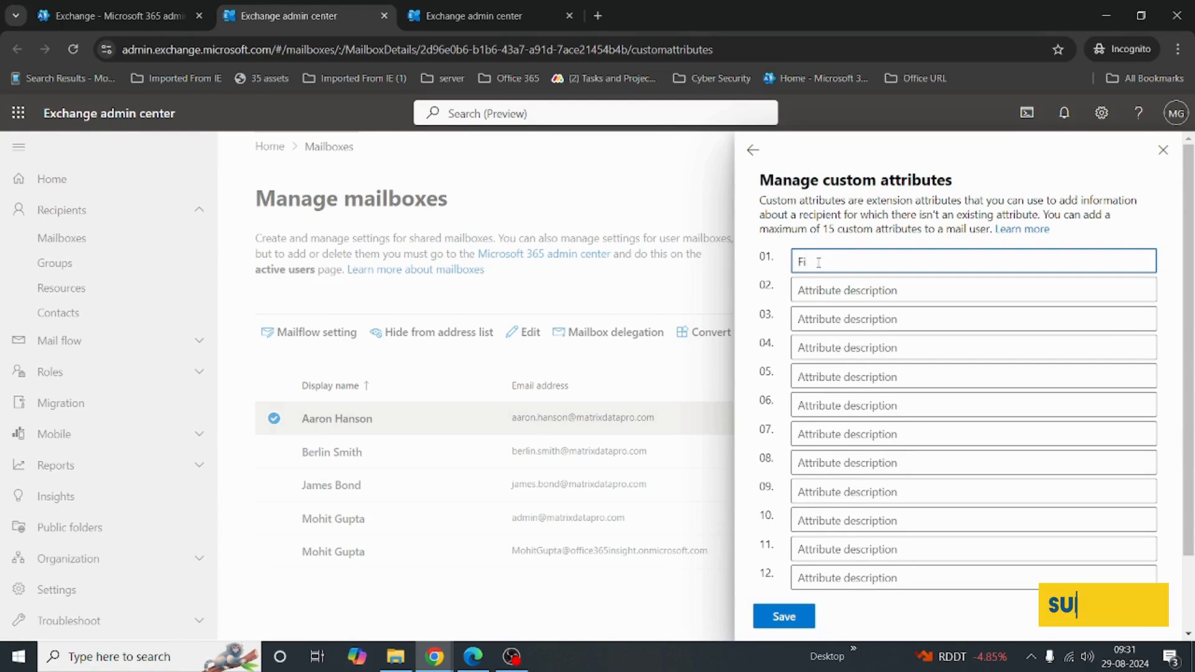
key("BackSpace")
key("BackSpace")
type("Finance")
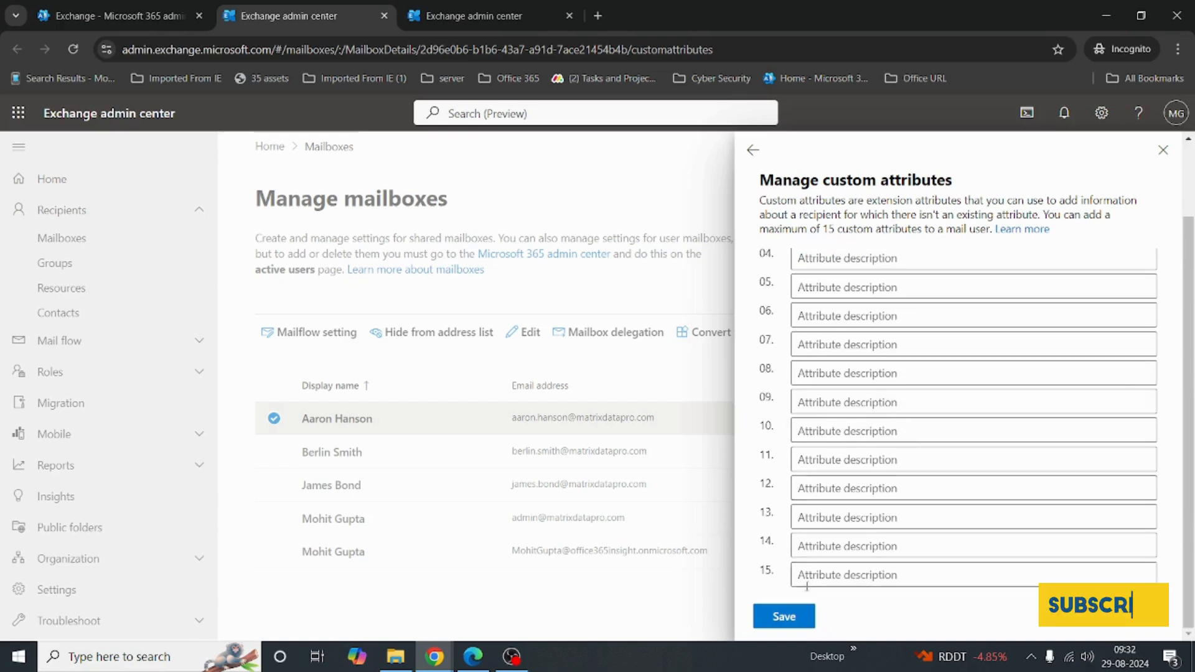
left_click(784, 616)
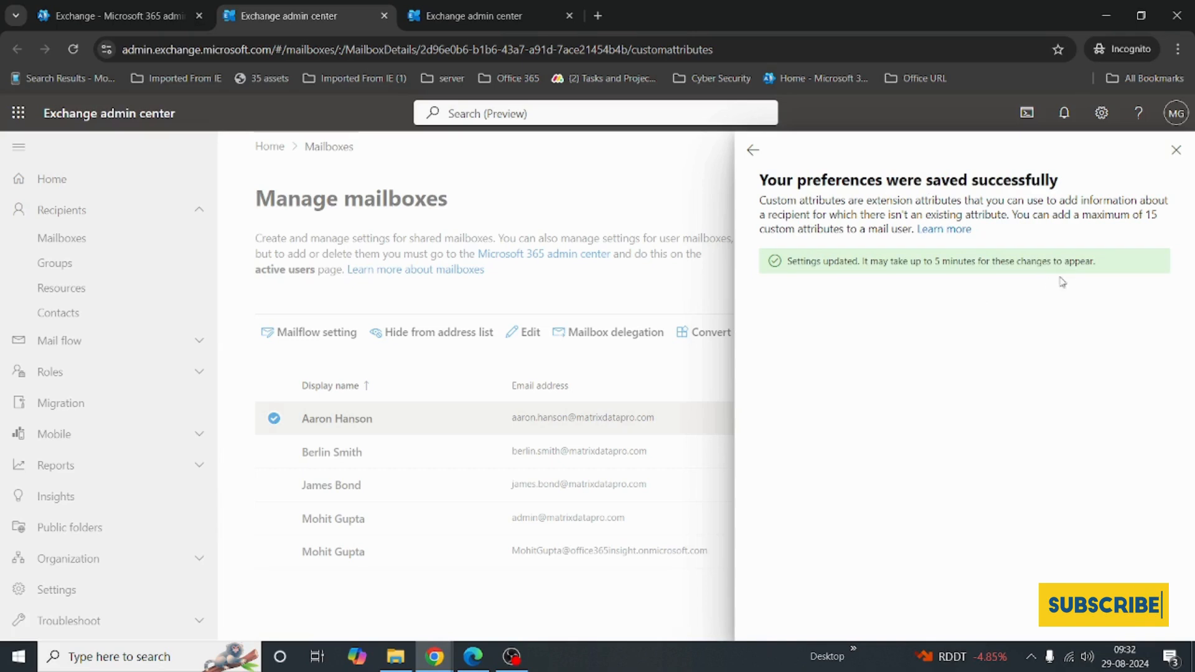
left_click_drag(983, 264, 873, 266)
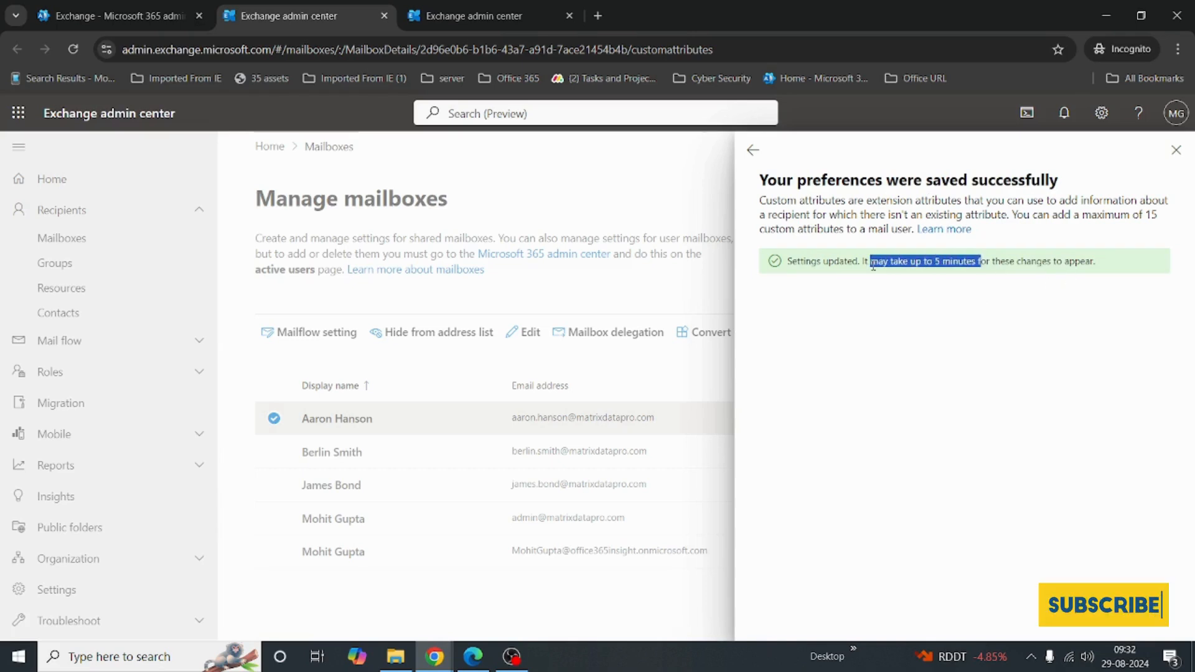
- Leave the first mailbox's settings and open the custom attributes of the third listed mailbox
left_click(1172, 153)
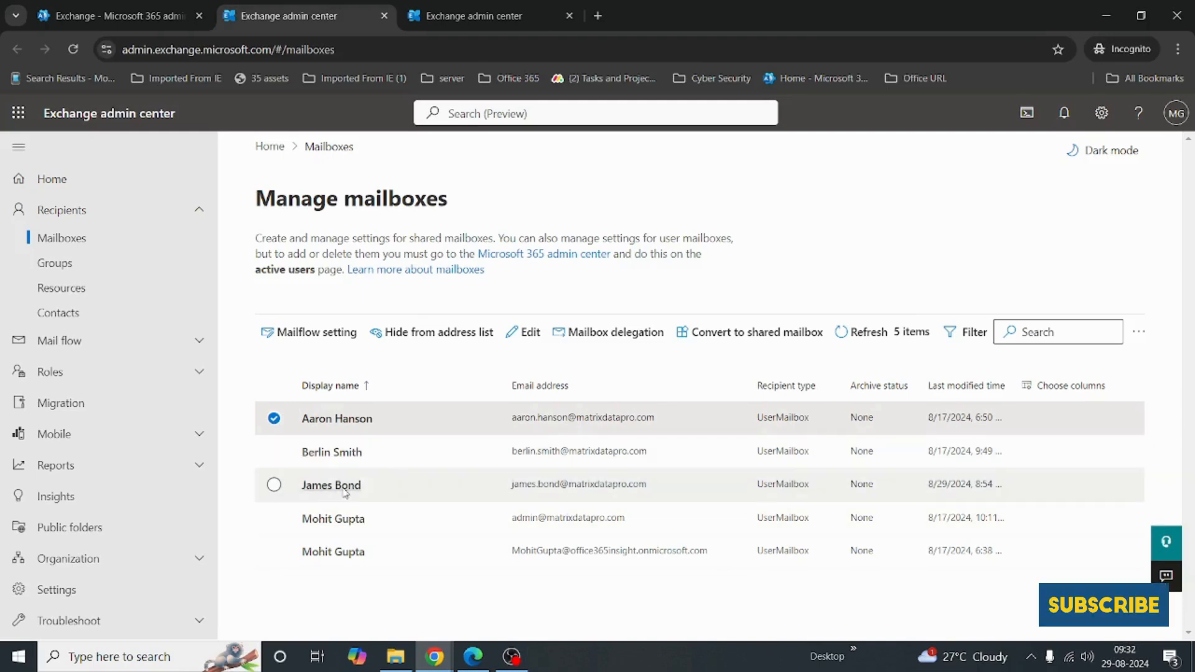
left_click(344, 492)
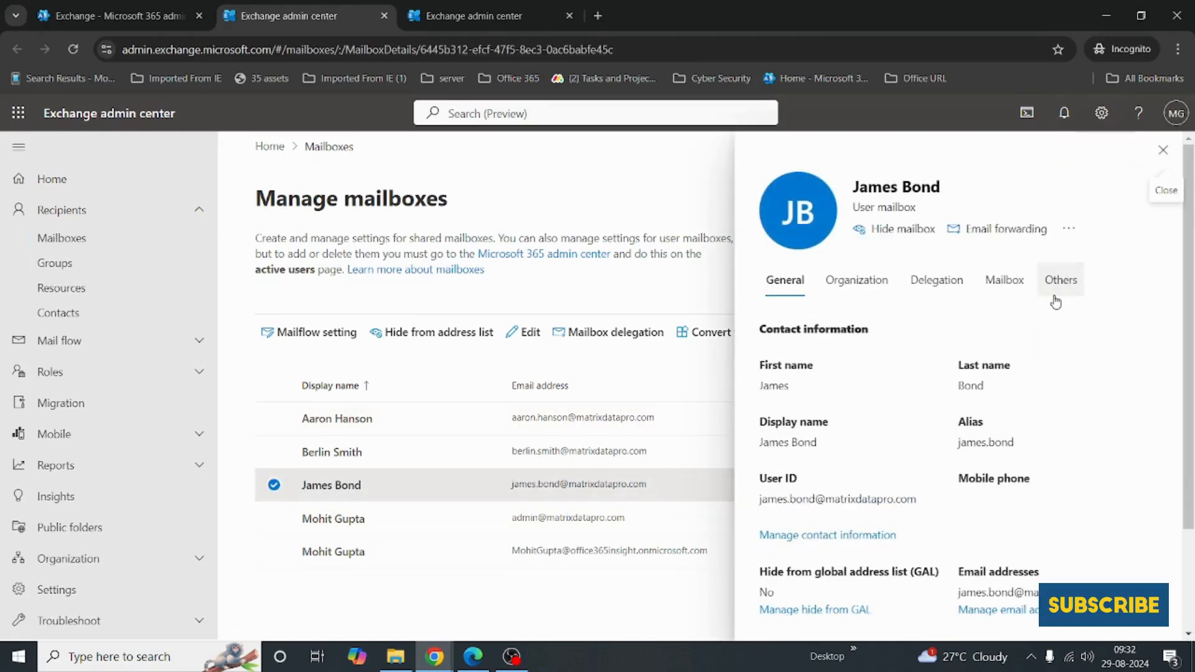
left_click(1058, 283)
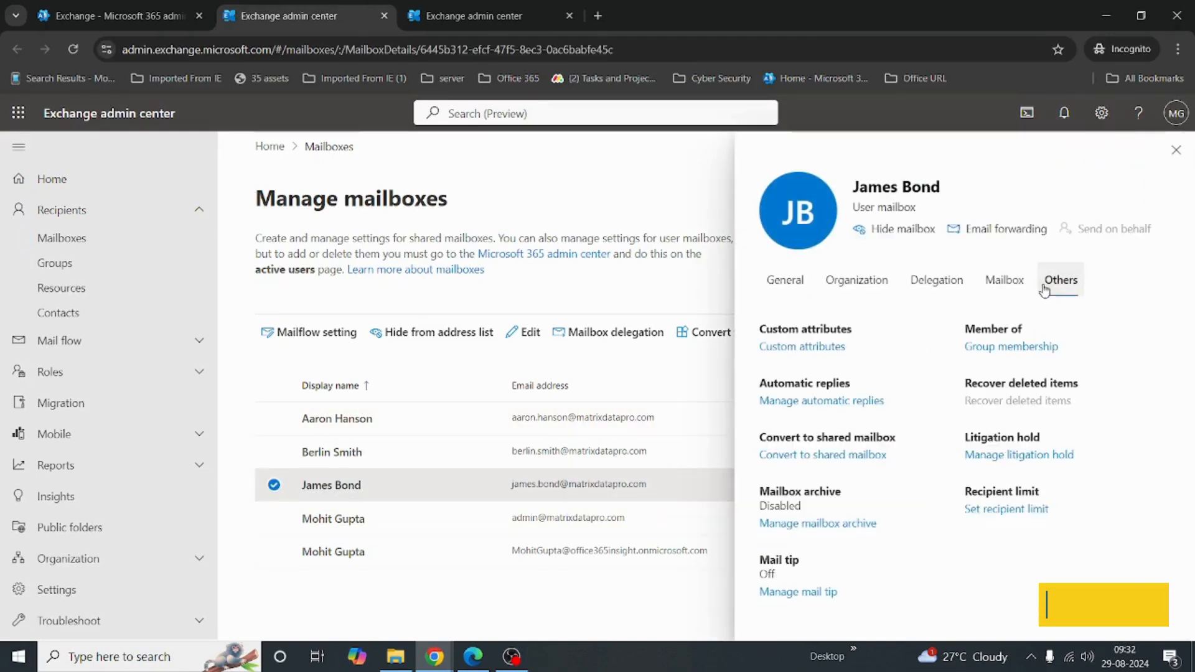
left_click(781, 349)
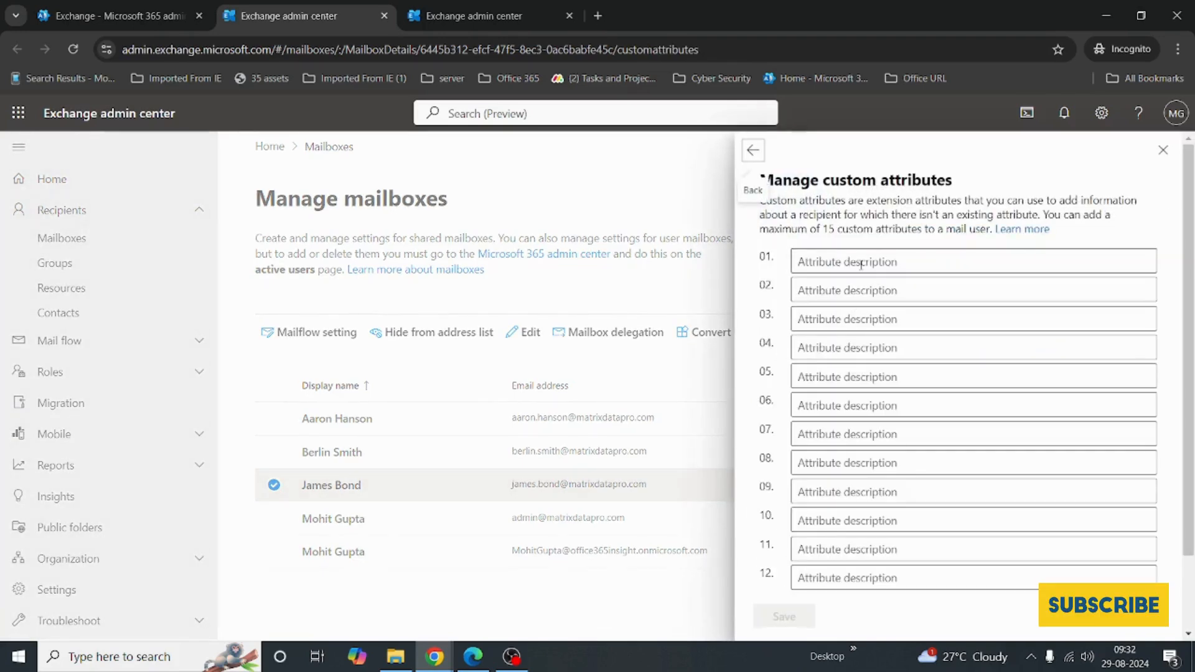
- Set custom attribute 01 of the third listed mailbox to Finance, save the change and close the mailbox details
left_click(860, 262)
type("Finance")
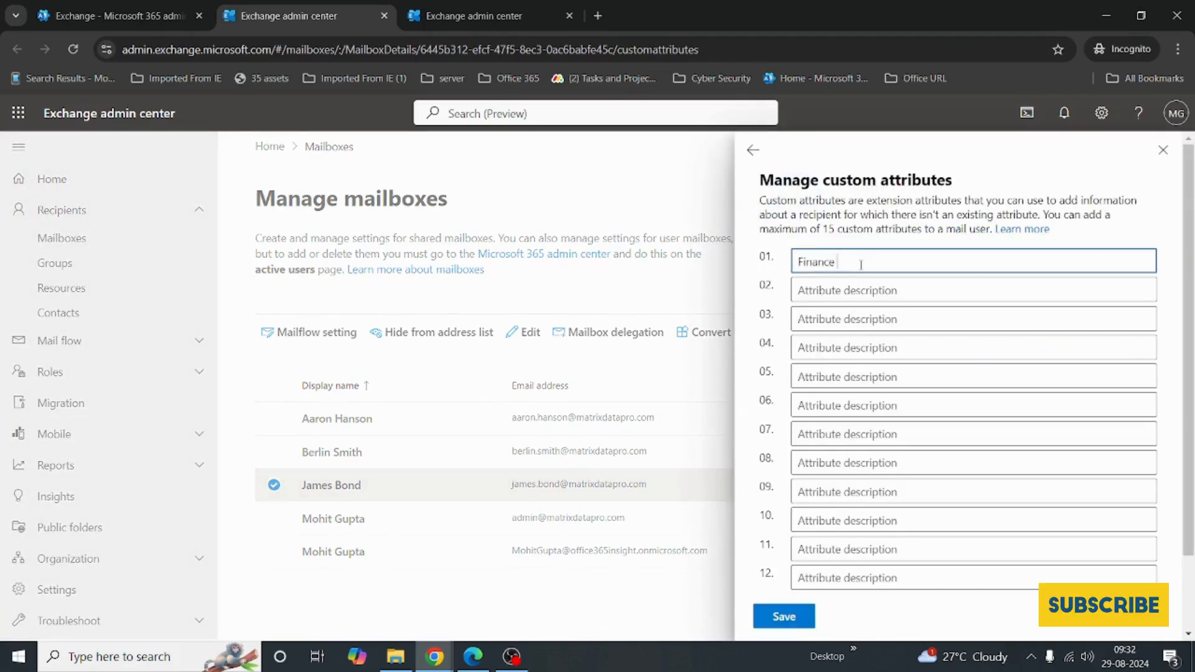
left_click(784, 618)
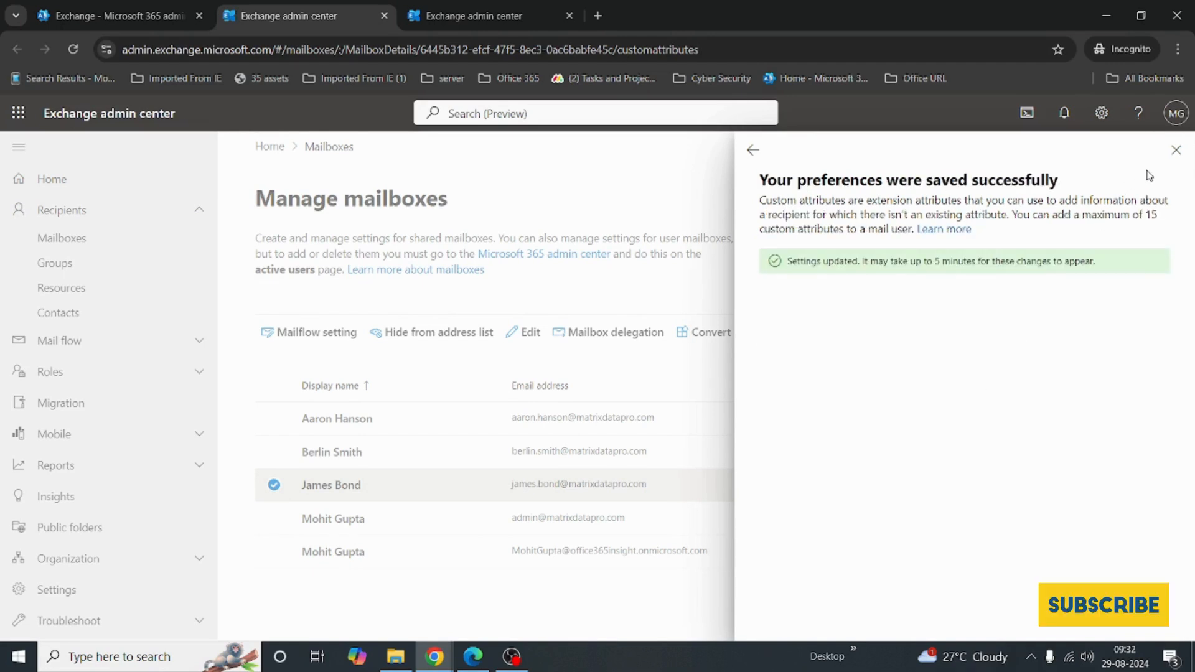
left_click(1176, 151)
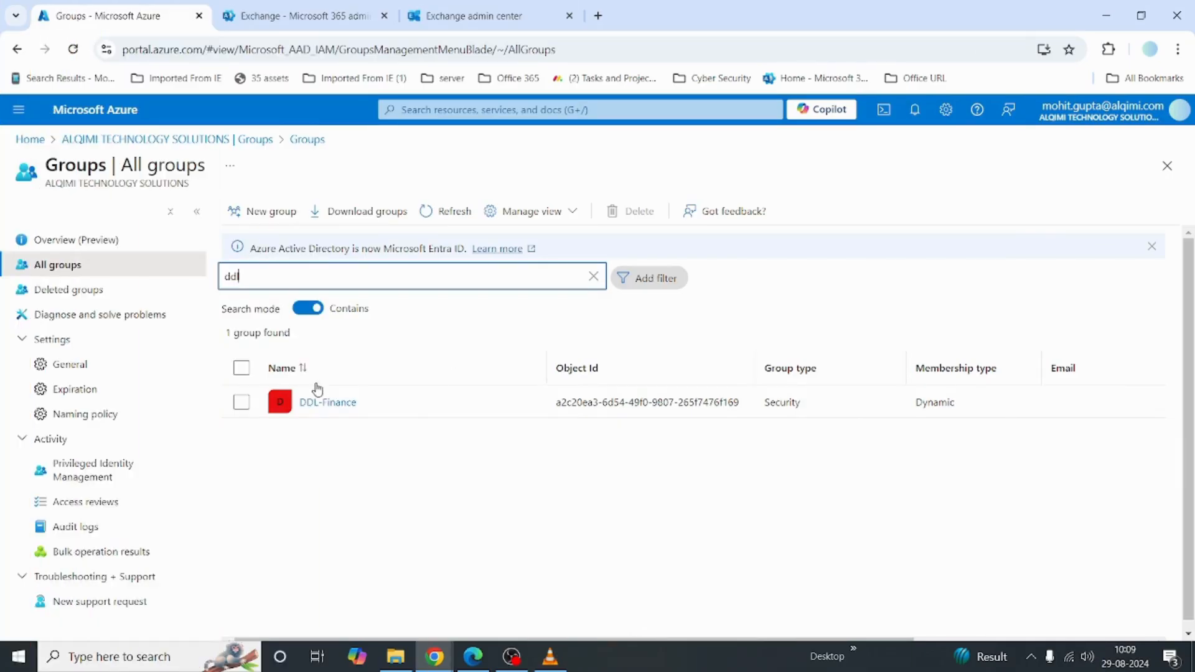
- Open the DDL-Finance group in Azure and review its member counts and dynamic rules processing status
left_click(331, 404)
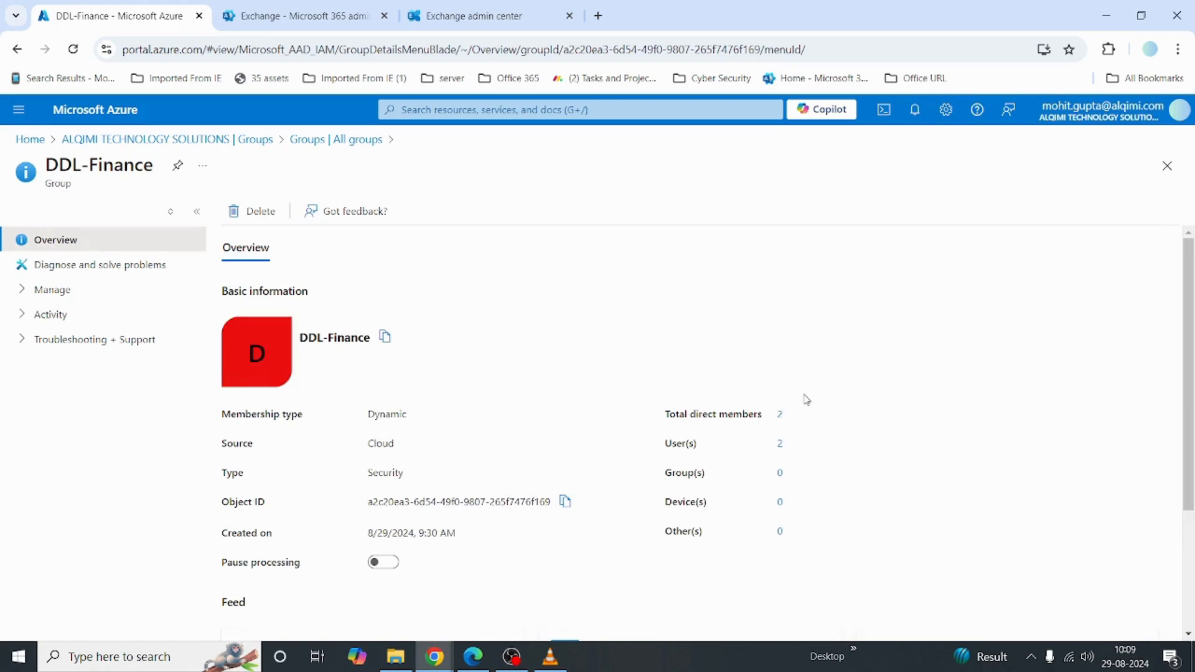
scroll(803, 400, "down", 3)
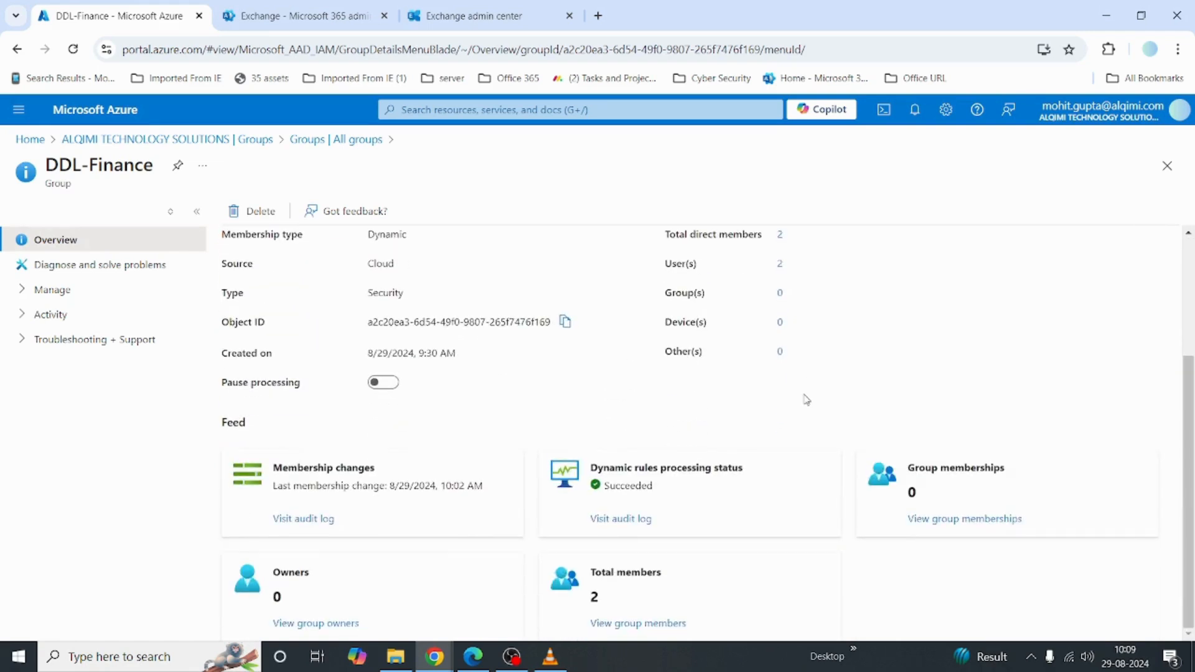
scroll(806, 400, "up", 2)
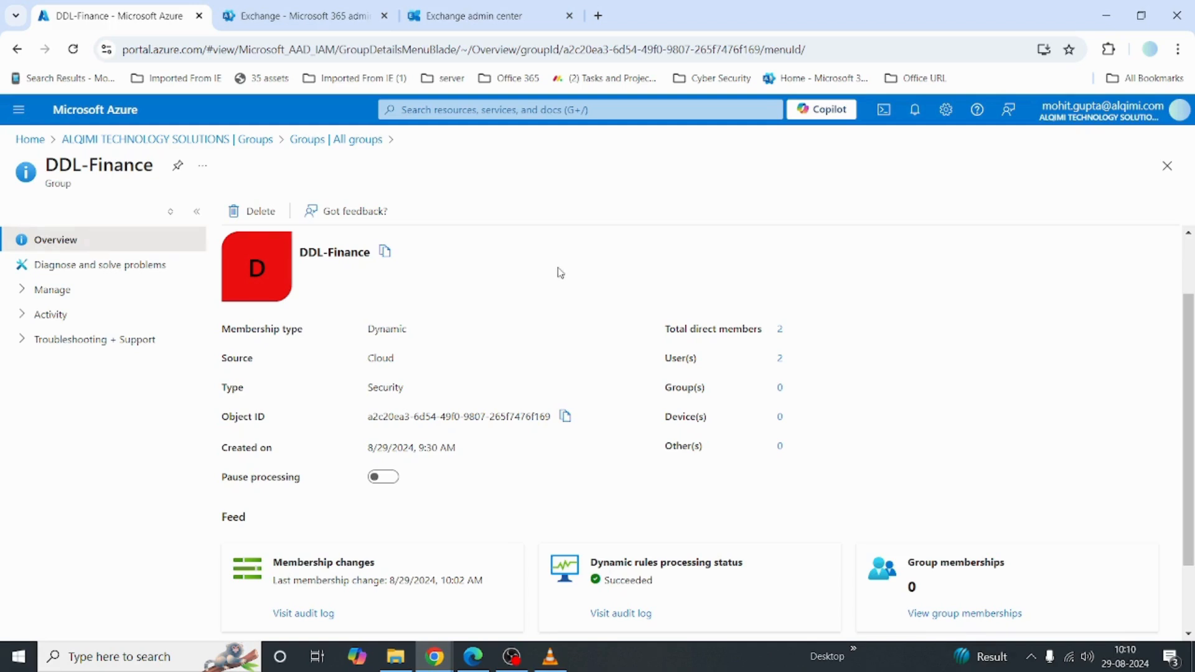
- Return to the list of all groups, open the naming policy settings and read the blocked words instructions
left_click(329, 144)
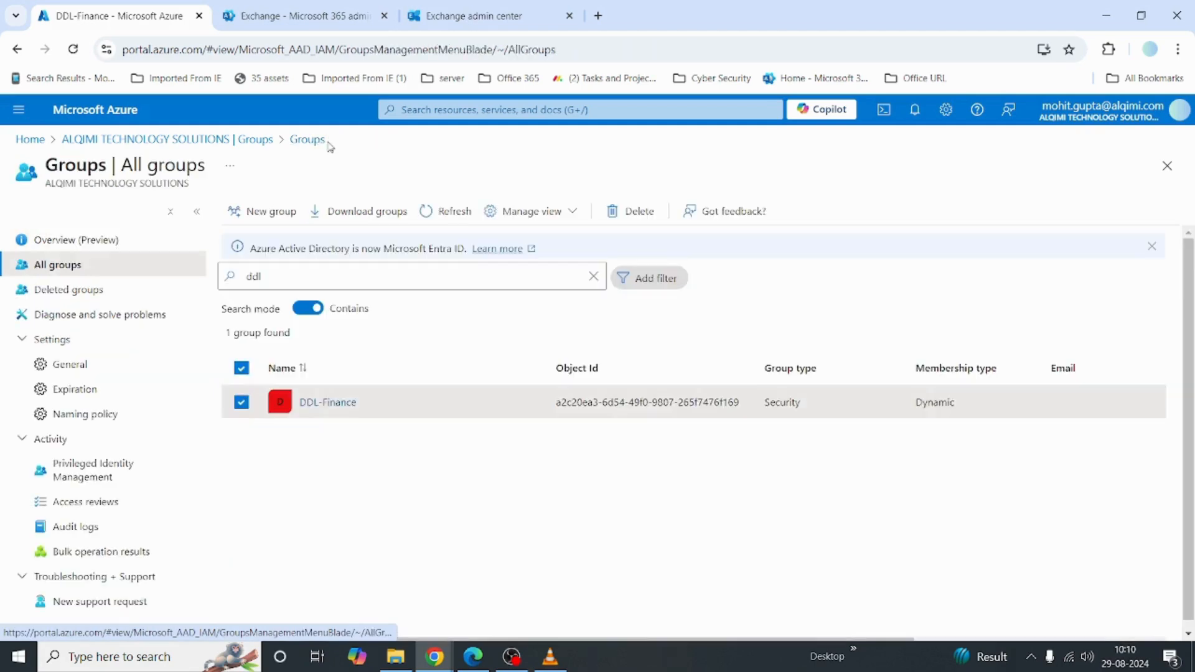
left_click(123, 419)
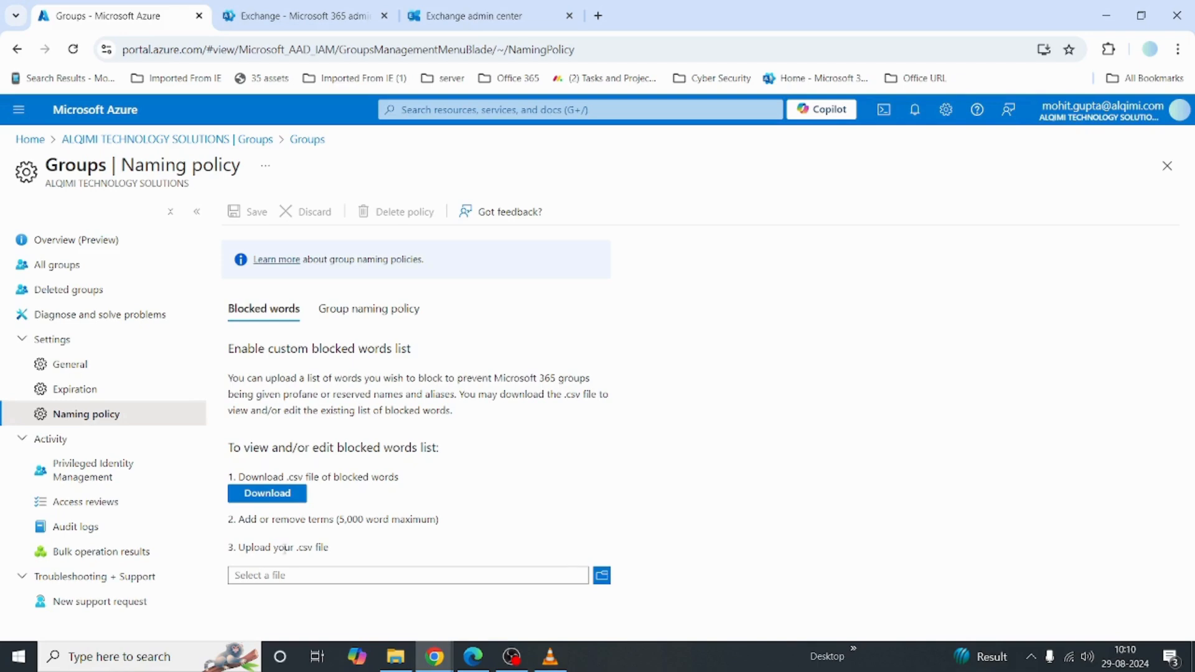
double_click(358, 521)
left_click_drag(406, 520, 364, 520)
- Open the group naming policy and examine its options for adding a prefix and a suffix to group names
left_click(340, 311)
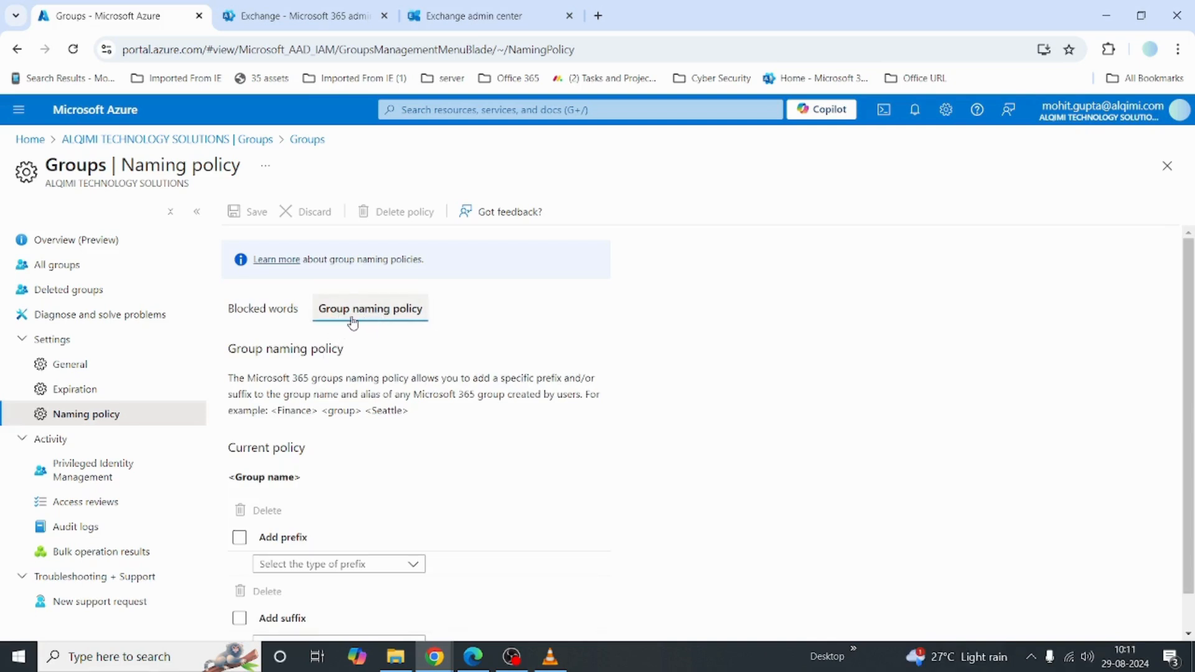
scroll(561, 491, "down", 1)
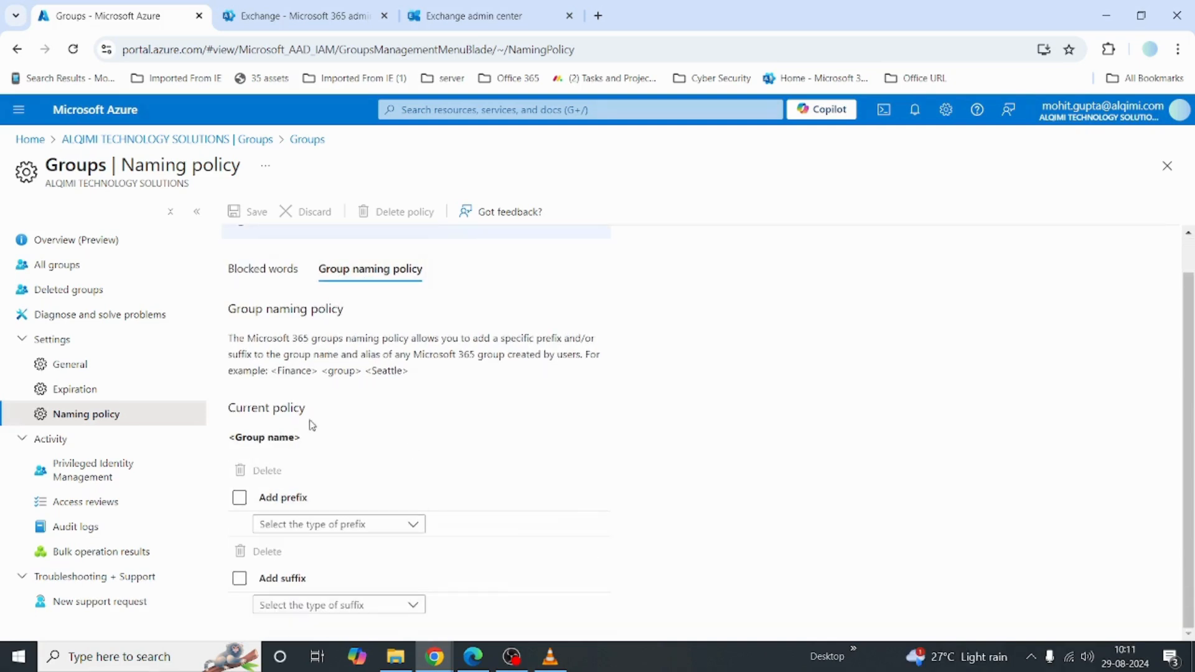
left_click(240, 500)
left_click(241, 499)
left_click(240, 580)
left_click(240, 580)
left_click(241, 499)
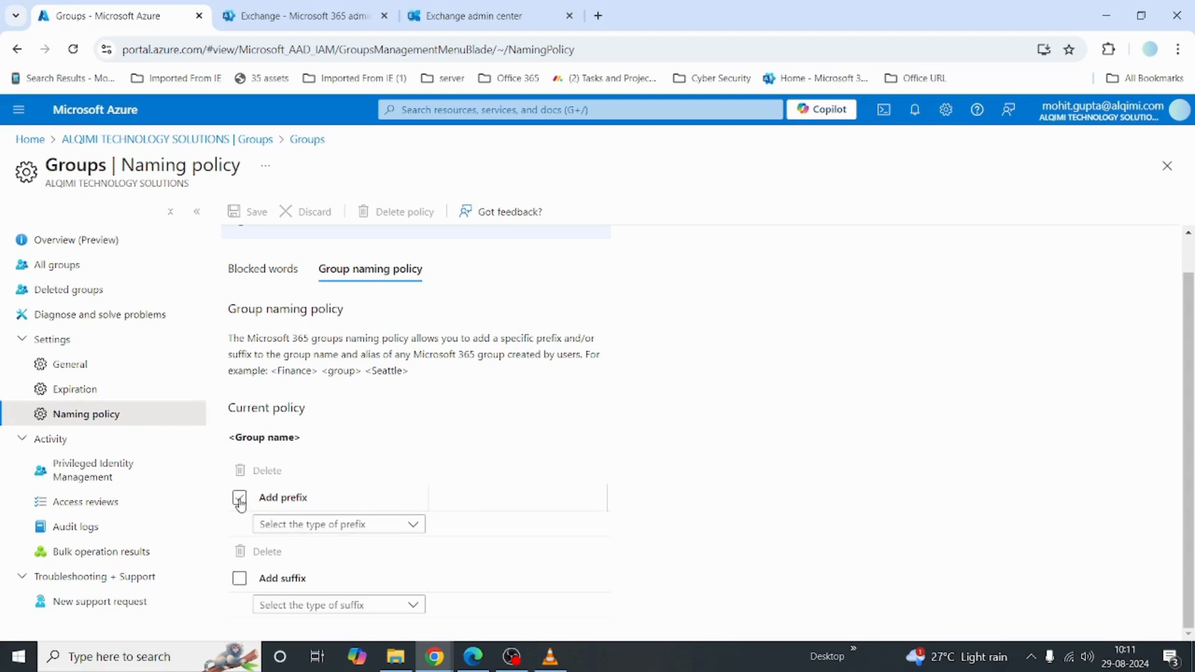